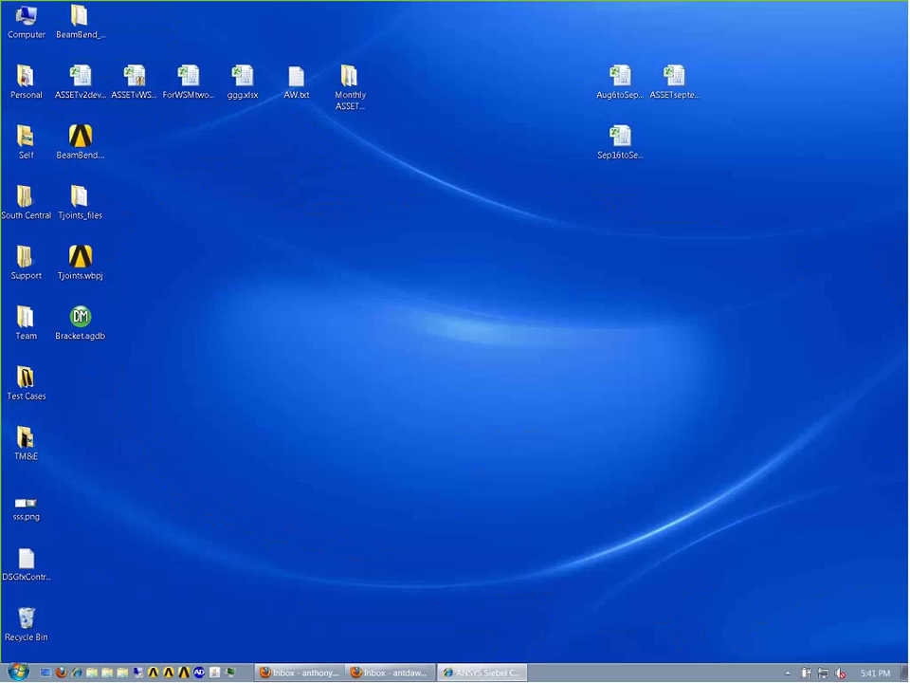
- Launch Workbench 14.5 from the ANSYS 14.5 program group
{"action": "key", "text": "super"}
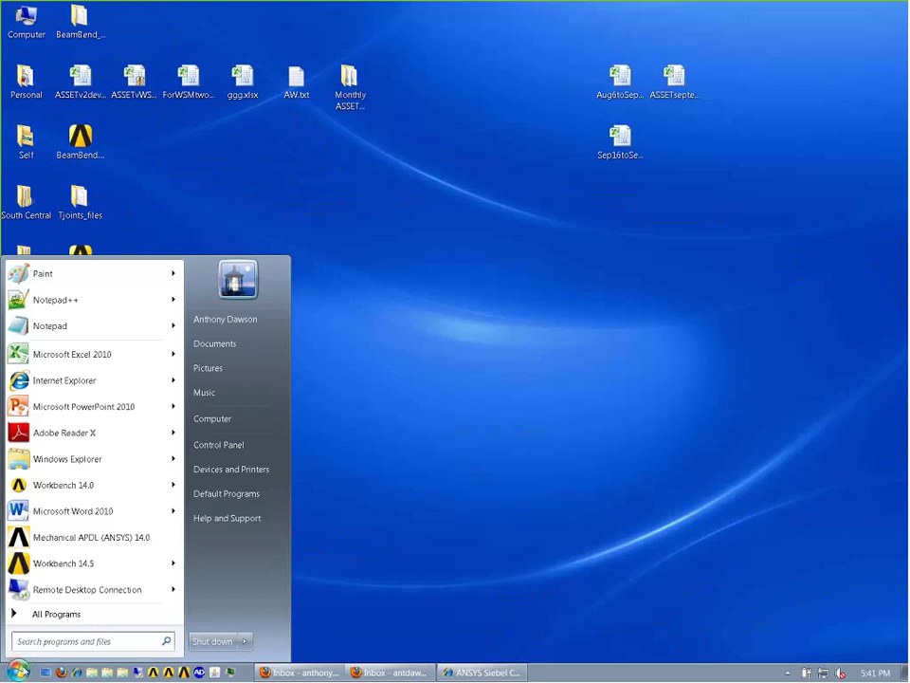
{"action": "left_click", "coordinate": [98, 613]}
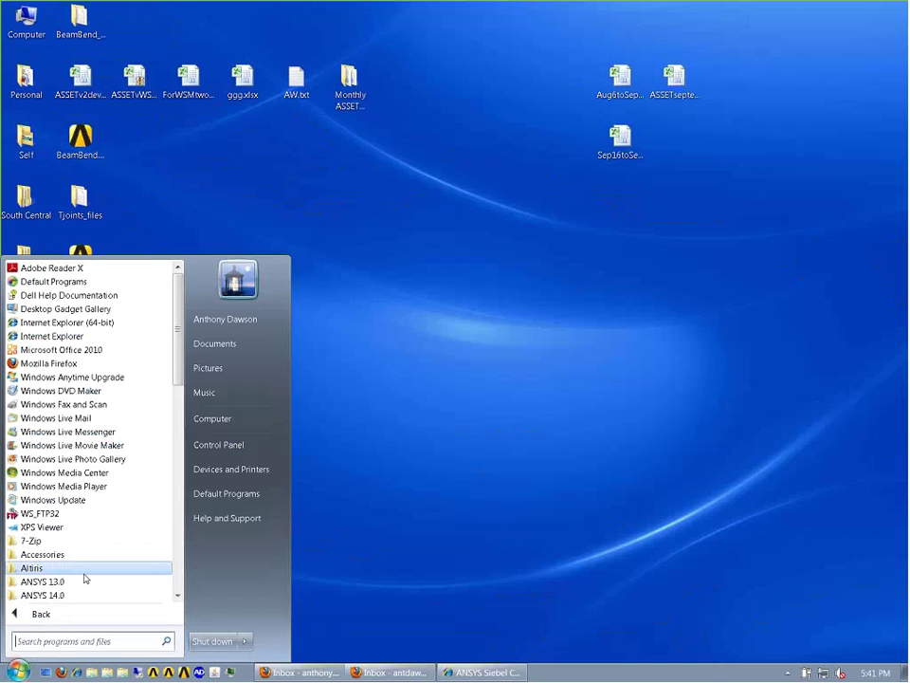
{"action": "scroll", "coordinate": [85, 579], "scroll_direction": "down", "scroll_amount": 3}
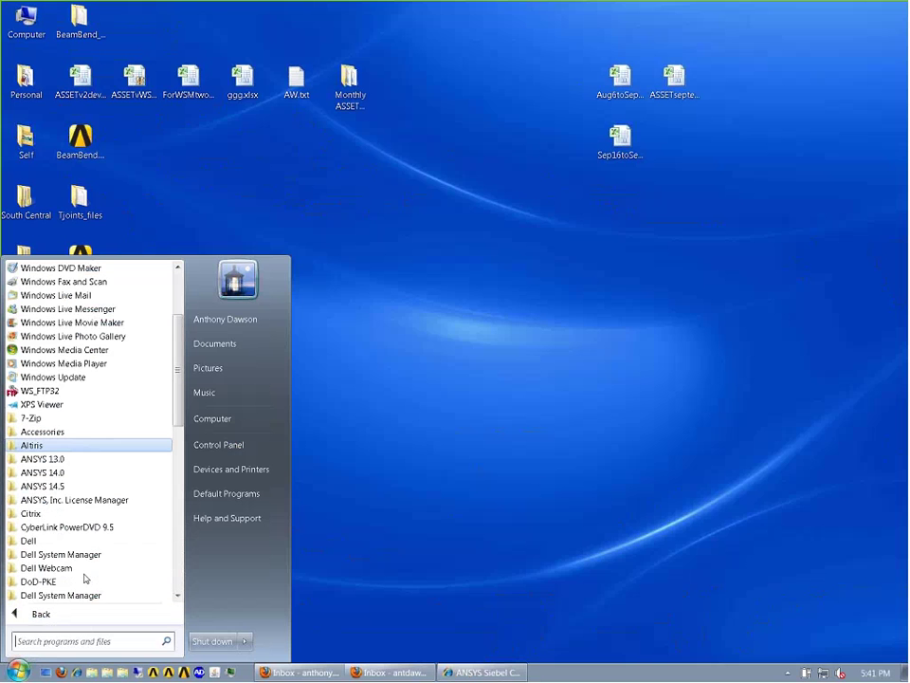
{"action": "left_click", "coordinate": [61, 486]}
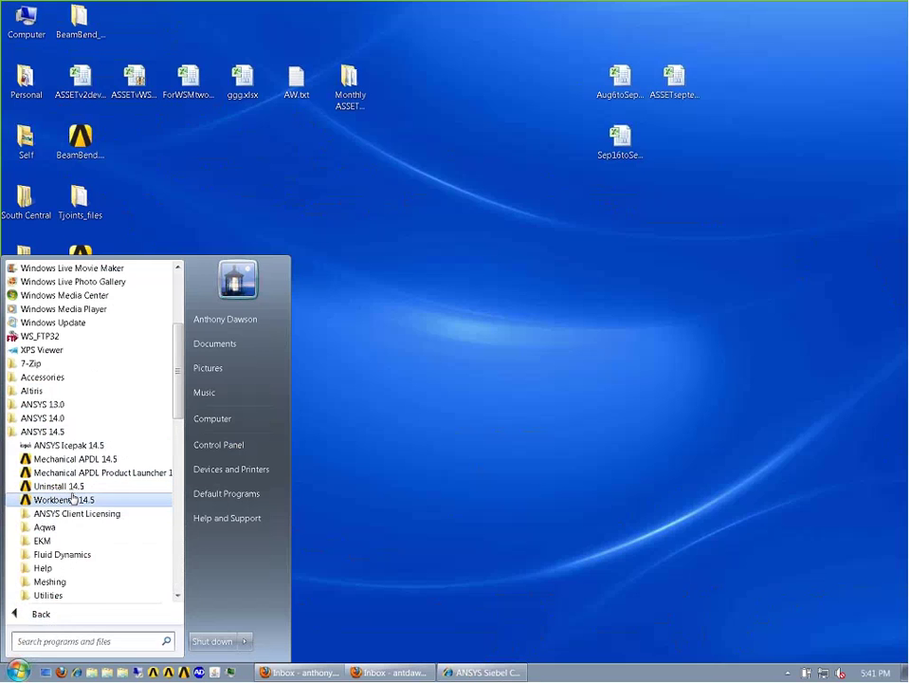
{"action": "left_click", "coordinate": [71, 499]}
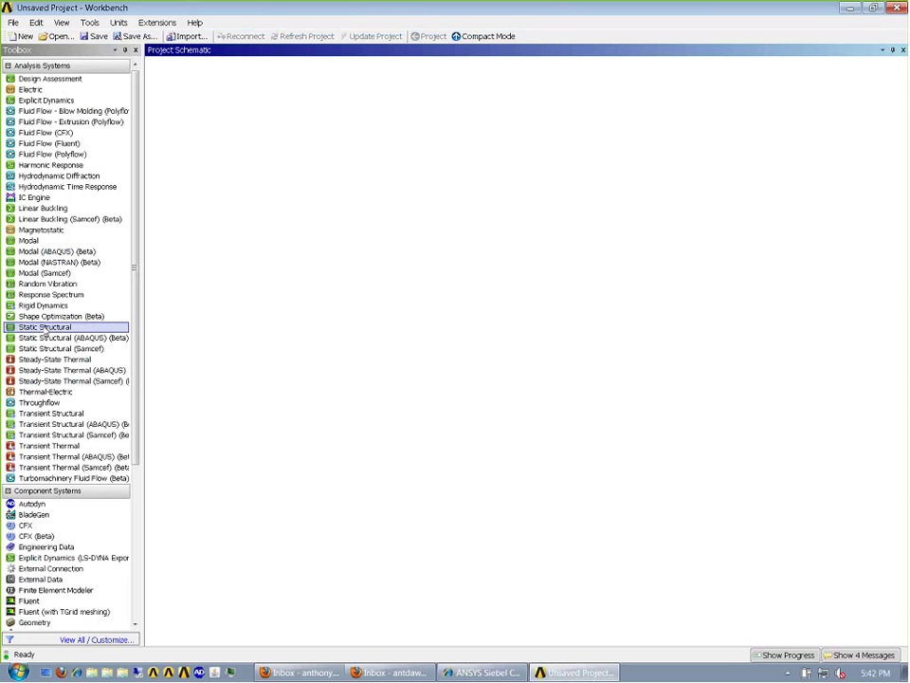
- Add a Static Structural analysis system to the project and open its geometry in DesignModeler with meter as the length unit
{"action": "left_click_drag", "start_coordinate": [240, 322], "coordinate": [213, 124]}
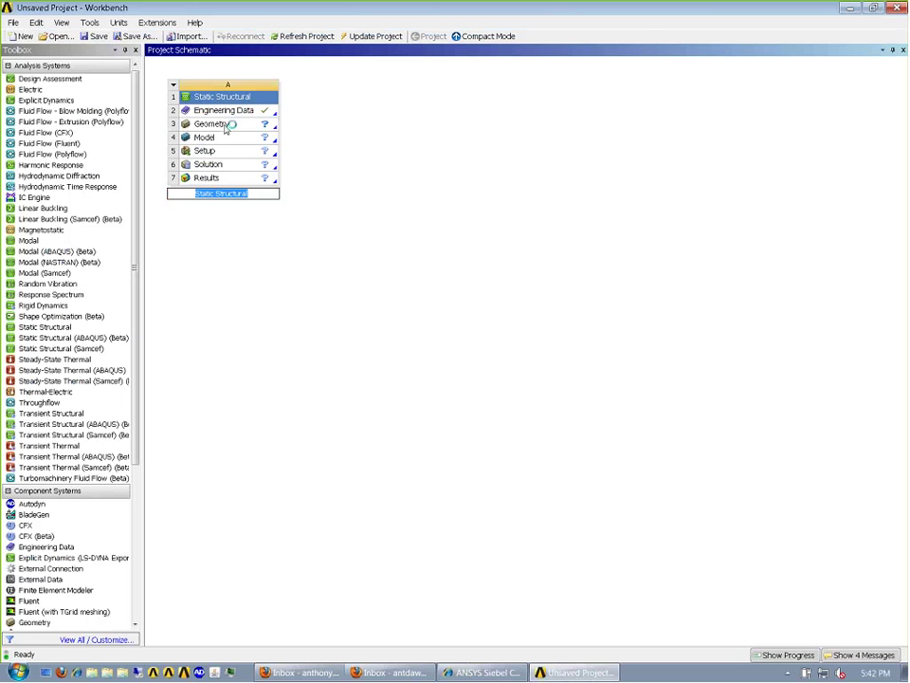
{"action": "double_click", "coordinate": [225, 127]}
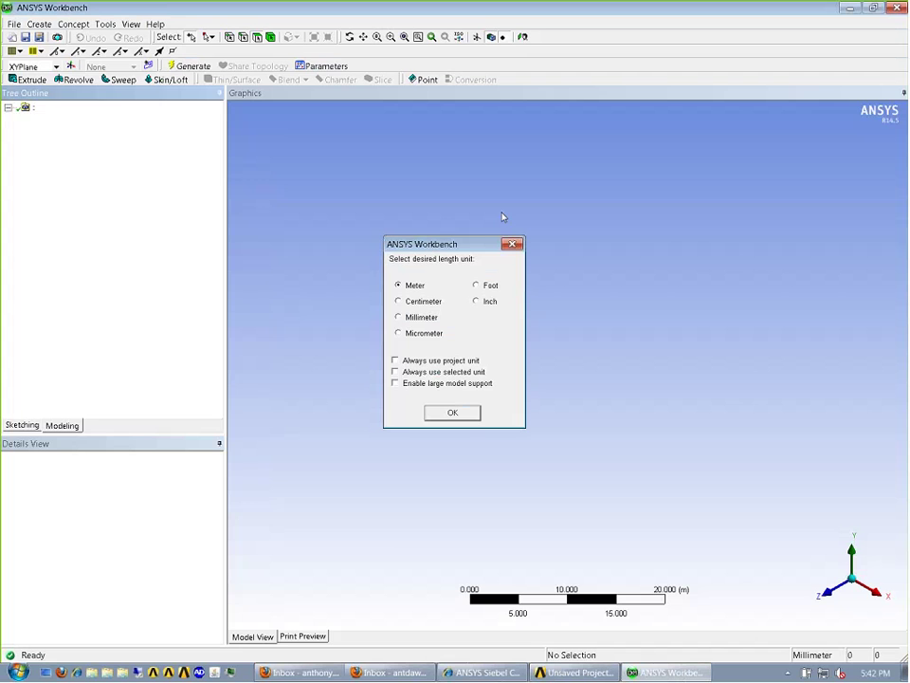
{"action": "left_click", "coordinate": [453, 412]}
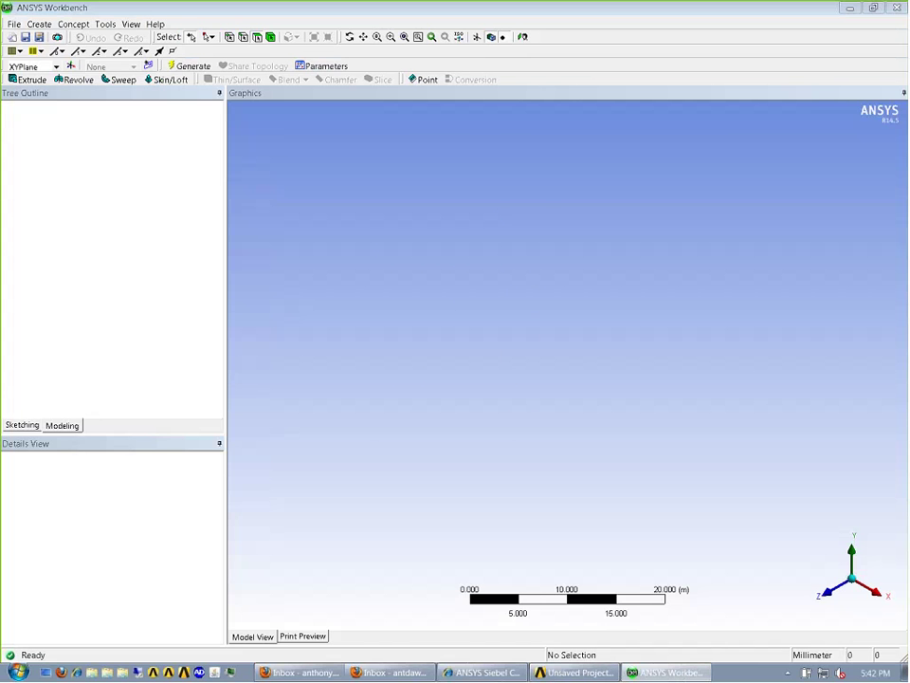
- Import and generate the external geometry file Bracket.agdb from the Desktop, and turn off frozen body transparency
{"action": "left_click", "coordinate": [14, 23]}
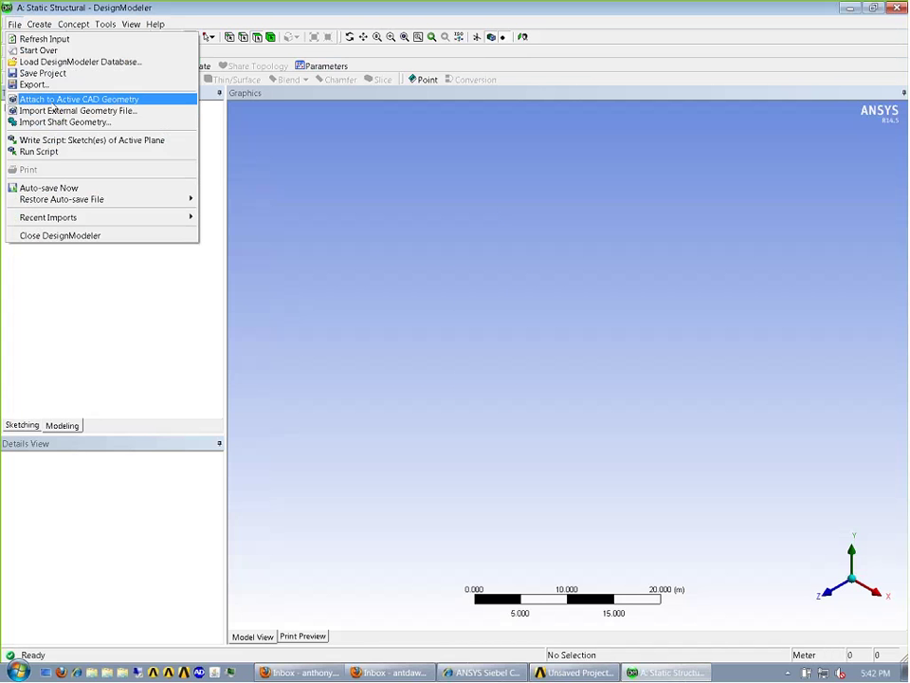
{"action": "left_click", "coordinate": [52, 111]}
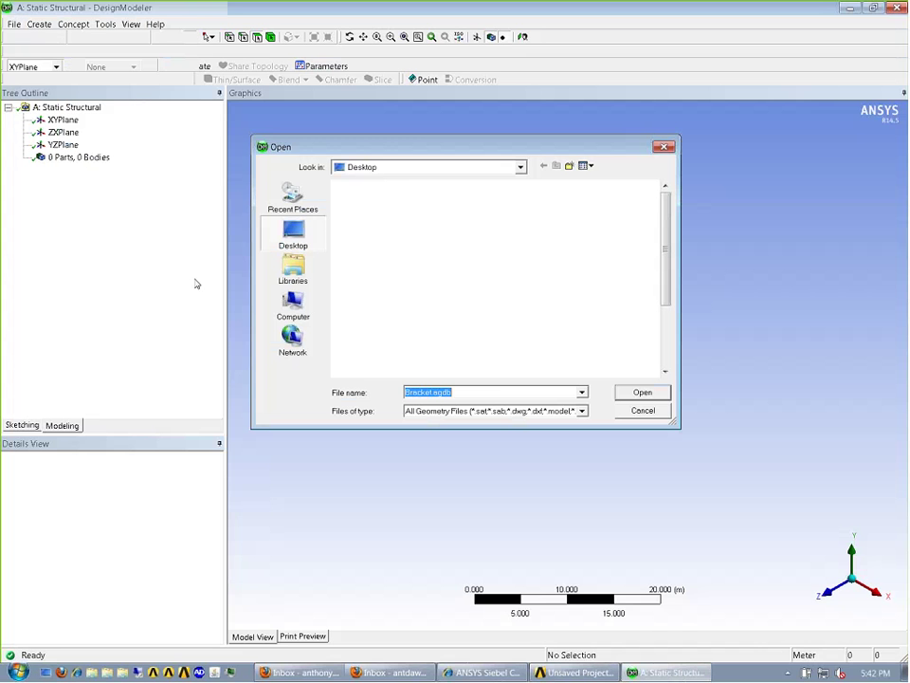
{"action": "scroll", "coordinate": [507, 297], "scroll_direction": "down", "scroll_amount": 3}
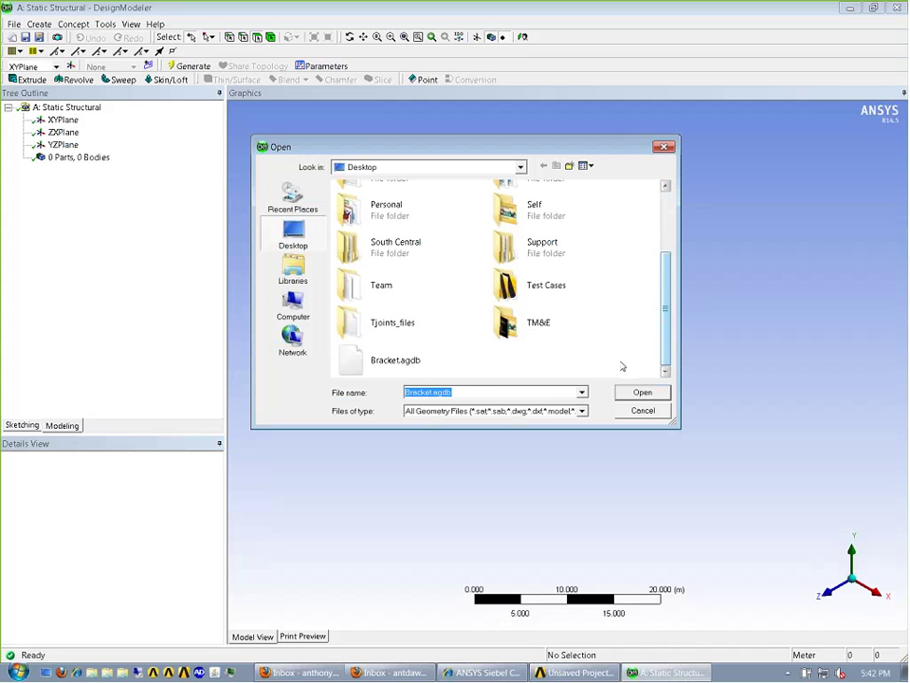
{"action": "double_click", "coordinate": [408, 366]}
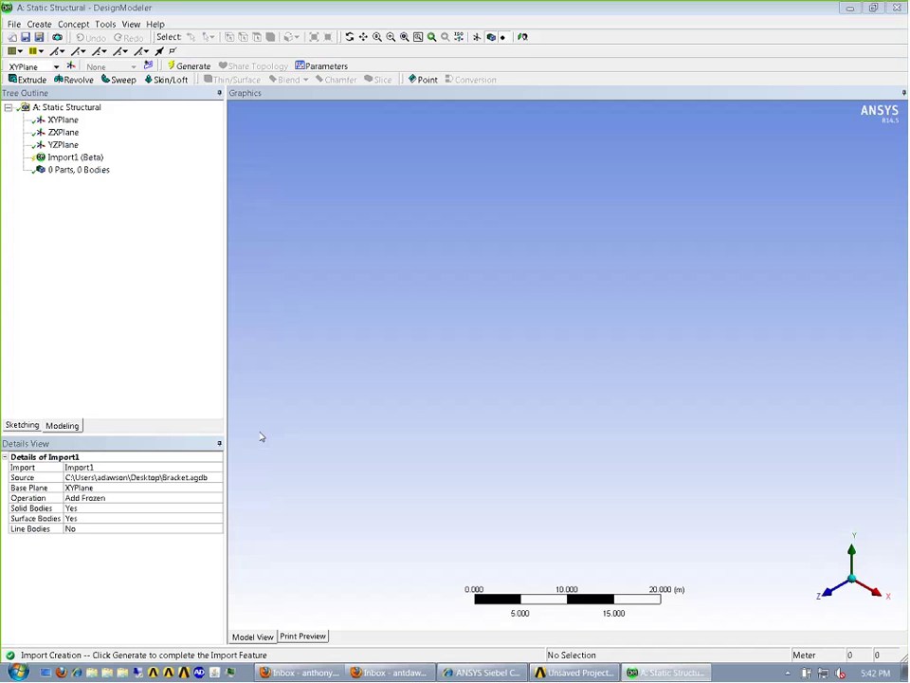
{"action": "left_click", "coordinate": [190, 66]}
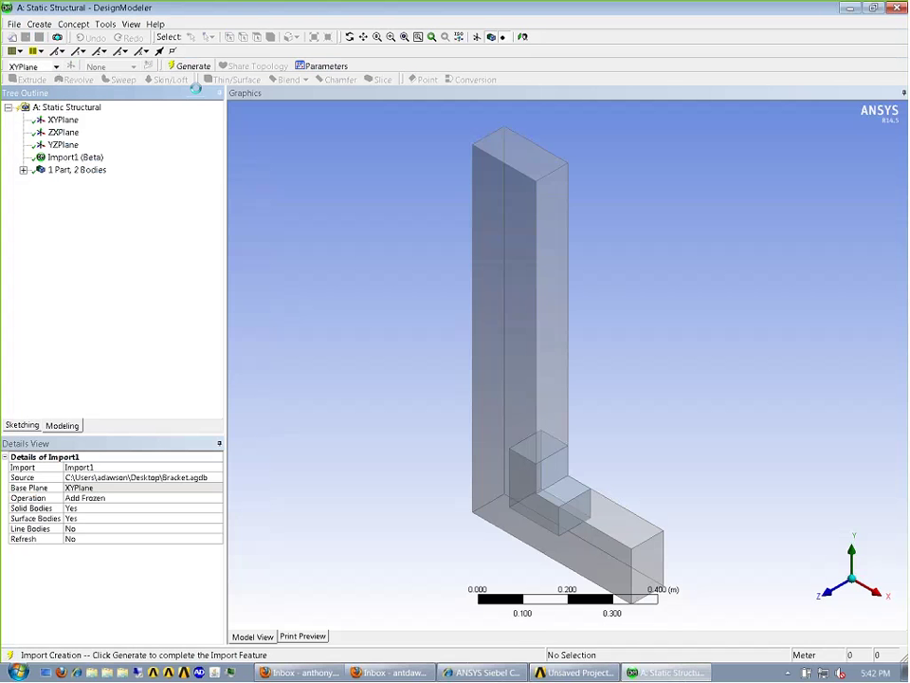
{"action": "left_click", "coordinate": [131, 23]}
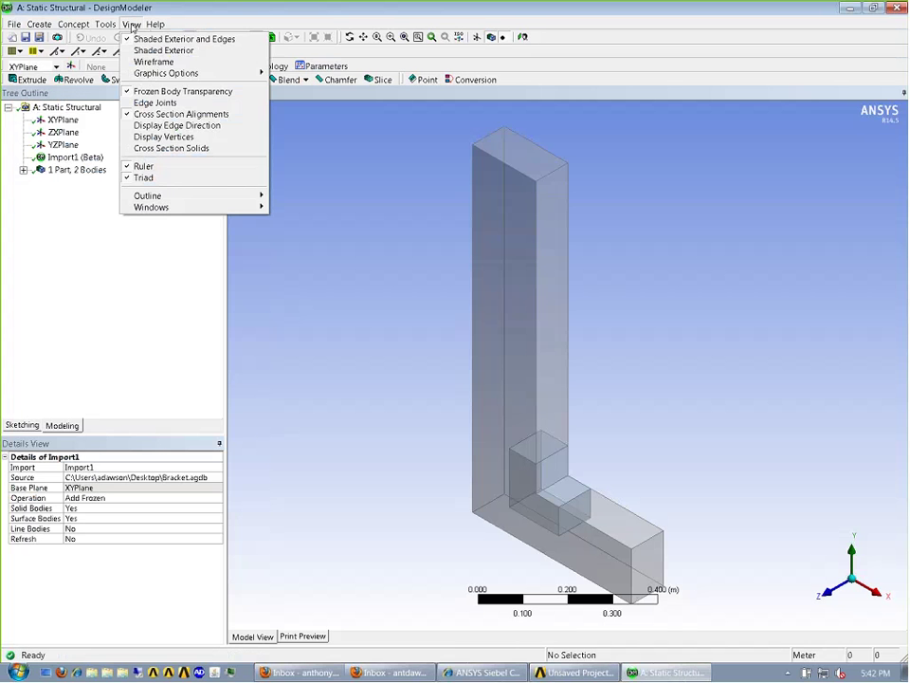
{"action": "left_click", "coordinate": [180, 91]}
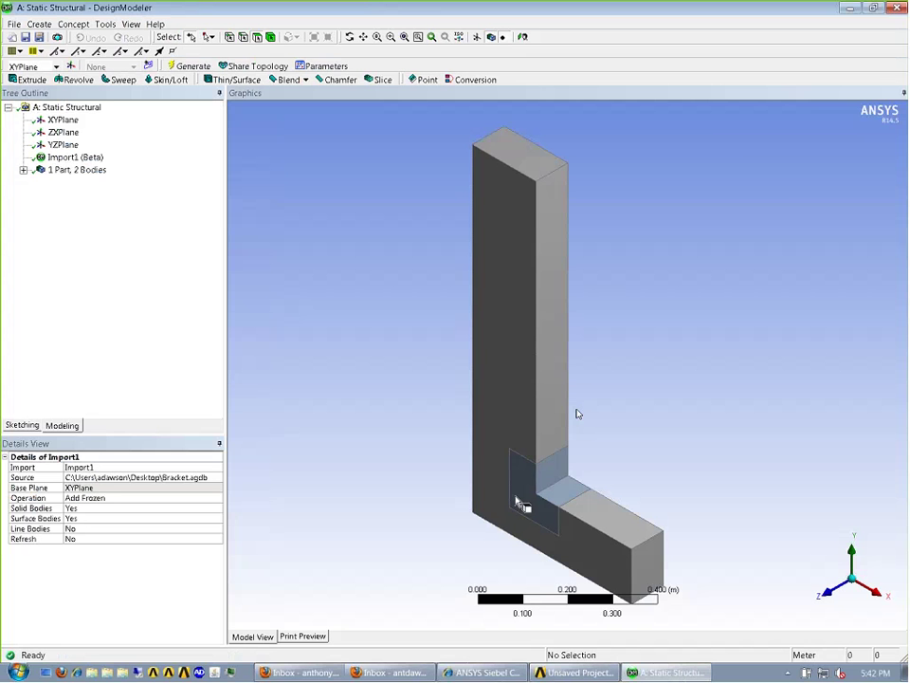
- Examine which regions of the bracket the two solid bodies of the part cover
{"action": "left_click", "coordinate": [41, 240]}
{"action": "left_click", "coordinate": [22, 170]}
{"action": "left_click", "coordinate": [87, 195]}
{"action": "left_click", "coordinate": [88, 206]}
{"action": "left_click", "coordinate": [85, 197]}
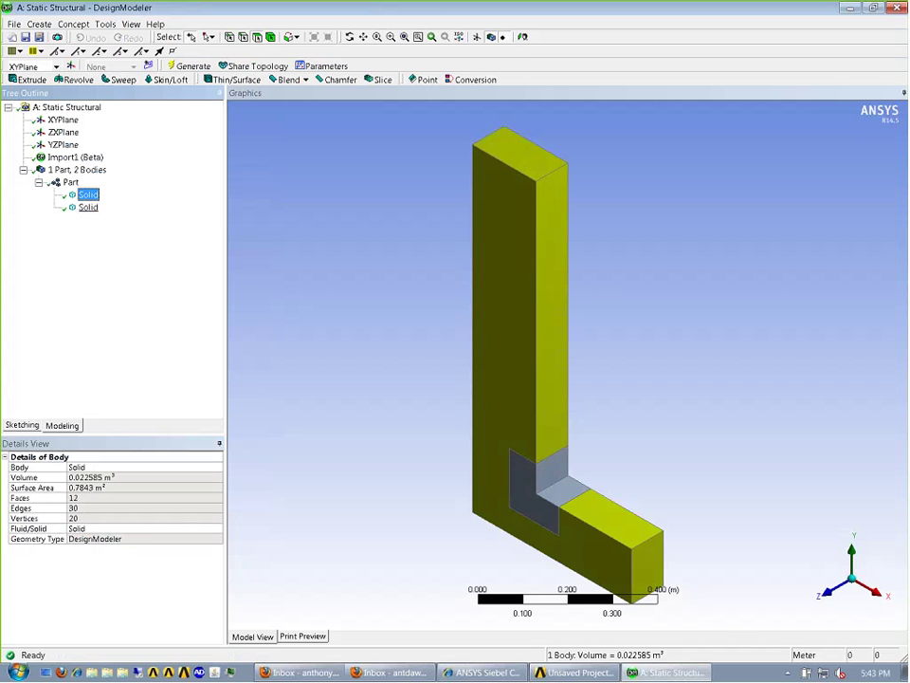
{"action": "left_click", "coordinate": [86, 205]}
{"action": "left_click", "coordinate": [39, 183]}
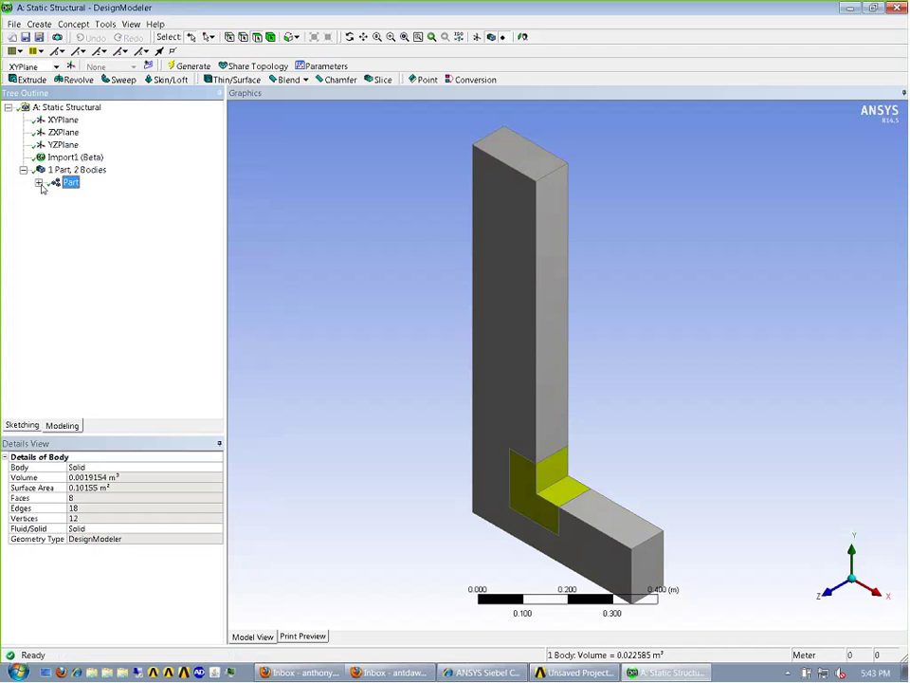
{"action": "left_click", "coordinate": [23, 169]}
- Examine the bracket from several angles, including the back of the tall leg and the end face of the short leg
{"action": "left_click", "coordinate": [435, 321]}
{"action": "middle_click_drag", "start_coordinate": [479, 370], "coordinate": [520, 322]}
{"action": "left_click", "coordinate": [521, 321]}
{"action": "middle_click_drag", "start_coordinate": [691, 396], "coordinate": [440, 299]}
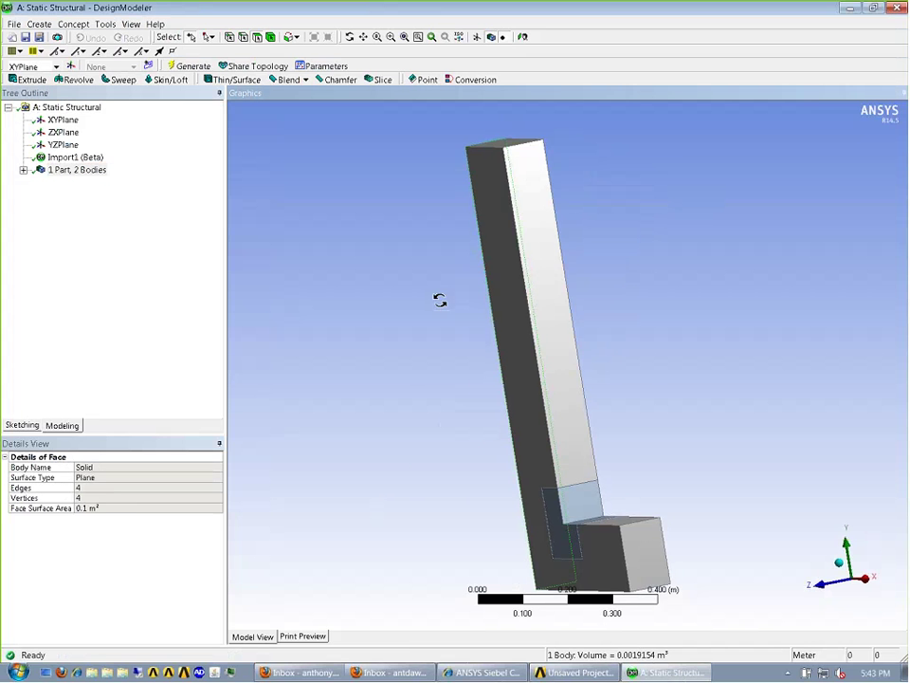
{"action": "left_click", "coordinate": [646, 573]}
{"action": "middle_click_drag", "start_coordinate": [697, 625], "coordinate": [680, 456]}
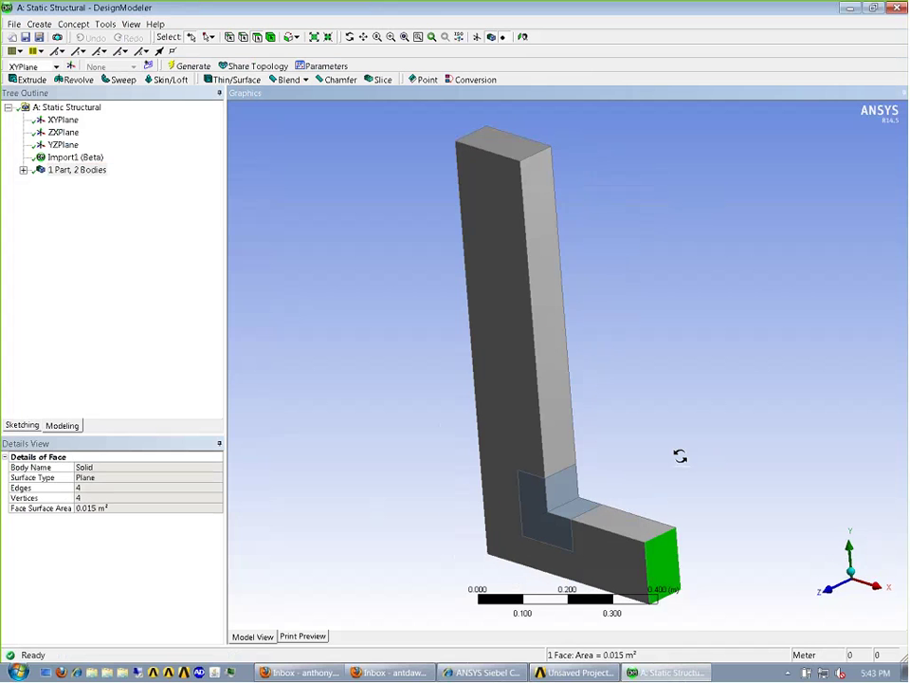
{"action": "left_click", "coordinate": [682, 456]}
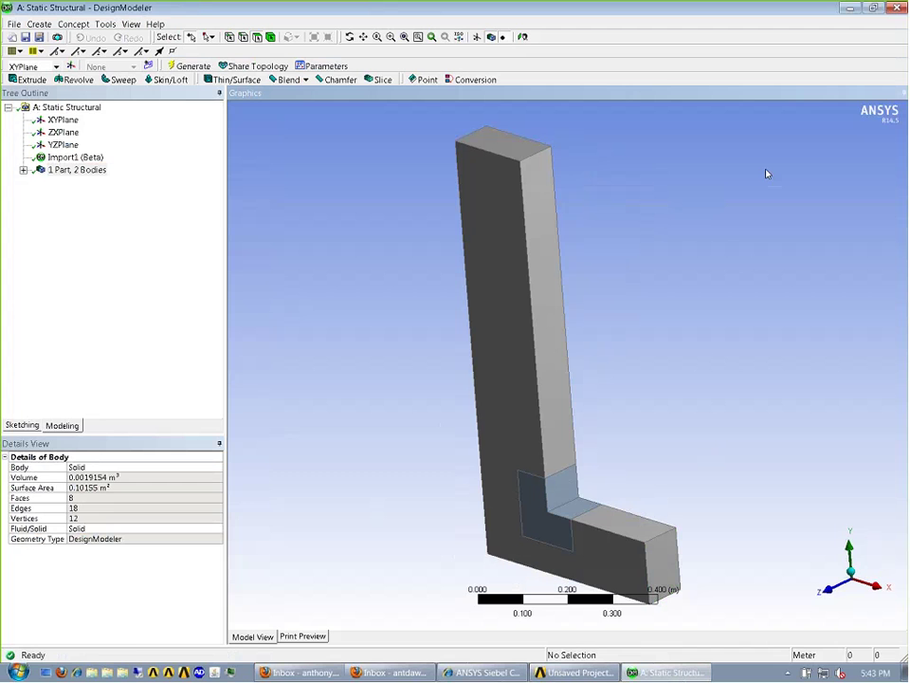
- Switch to the Workbench project, open the system's Model in Mechanical and review the part's solid bodies
{"action": "key", "text": "alt+Tab"}
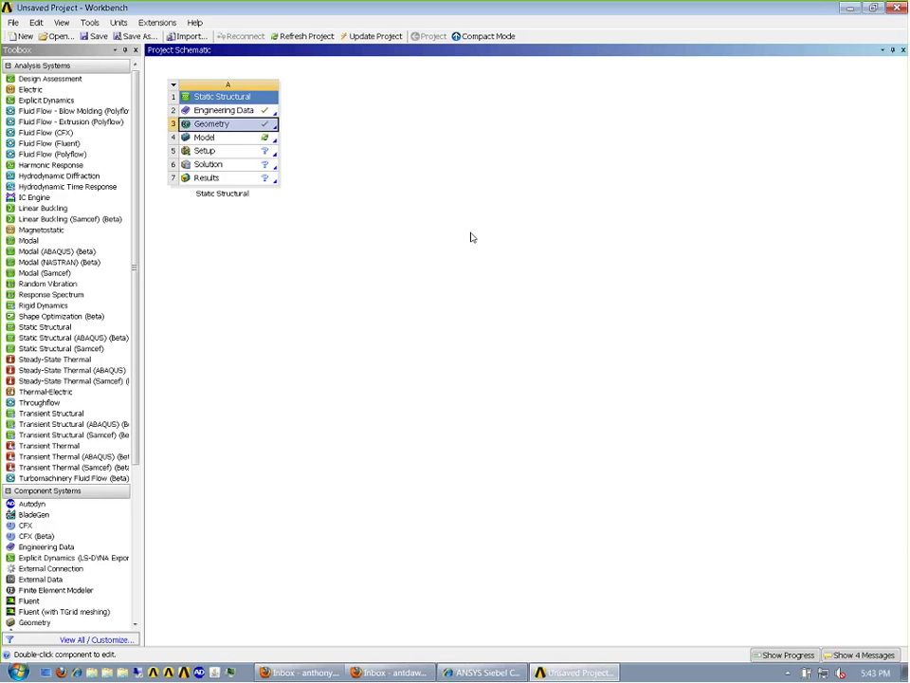
{"action": "double_click", "coordinate": [204, 138]}
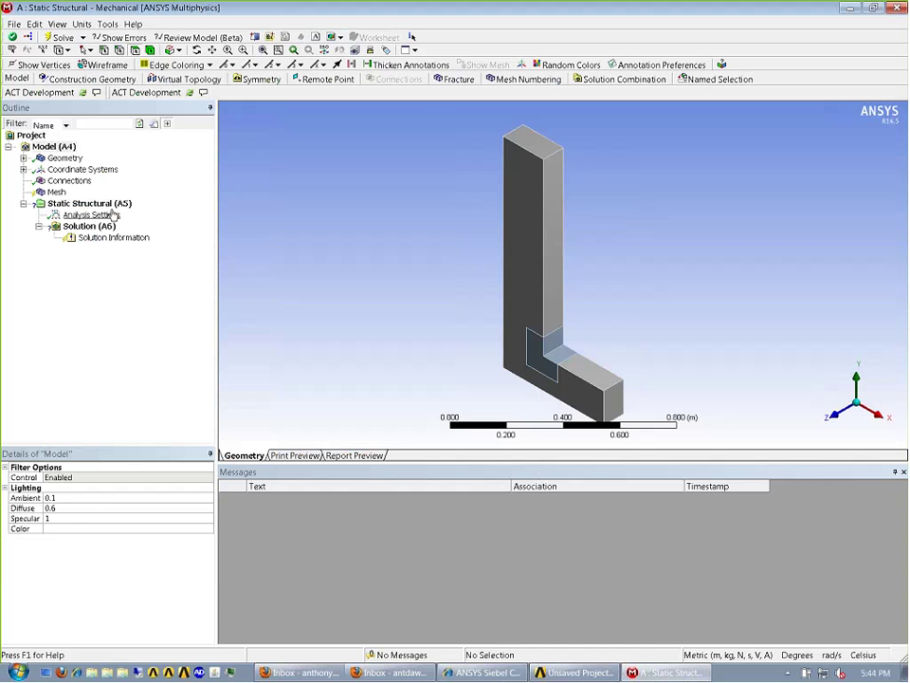
{"action": "left_click", "coordinate": [38, 169]}
{"action": "left_click", "coordinate": [86, 192]}
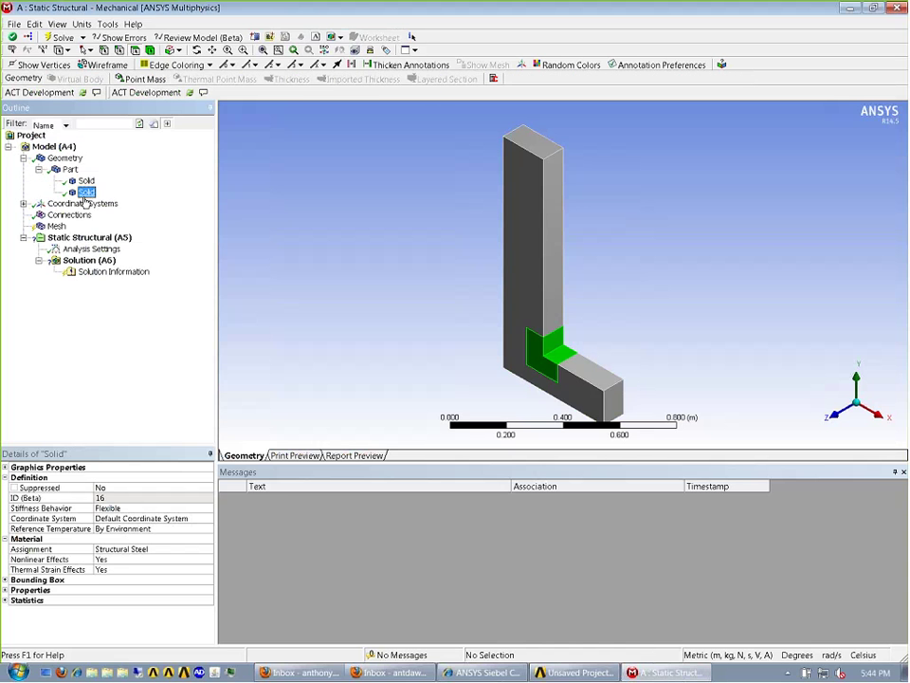
{"action": "left_click", "coordinate": [38, 169]}
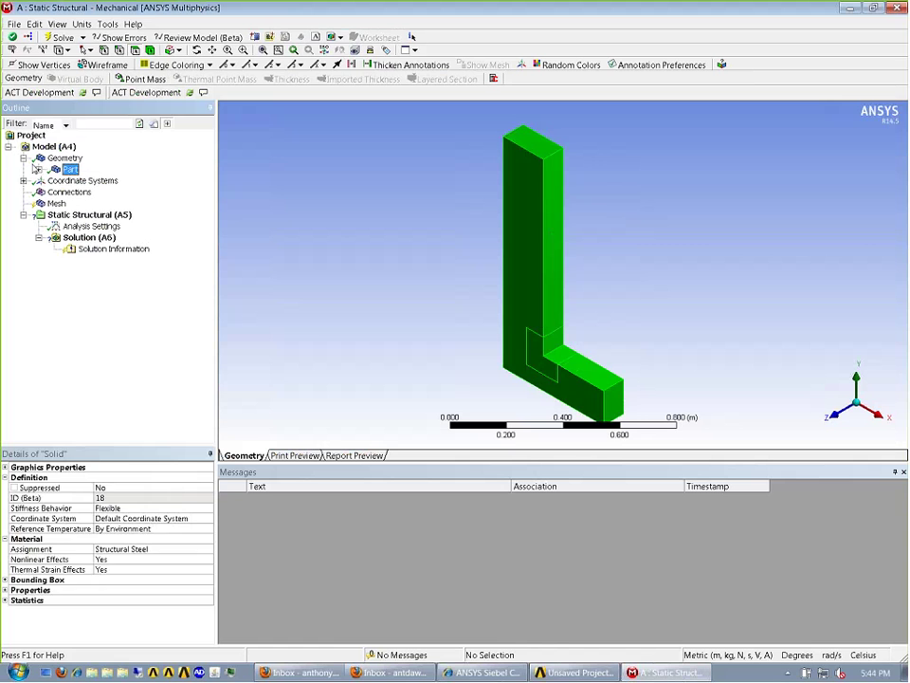
{"action": "left_click", "coordinate": [22, 158]}
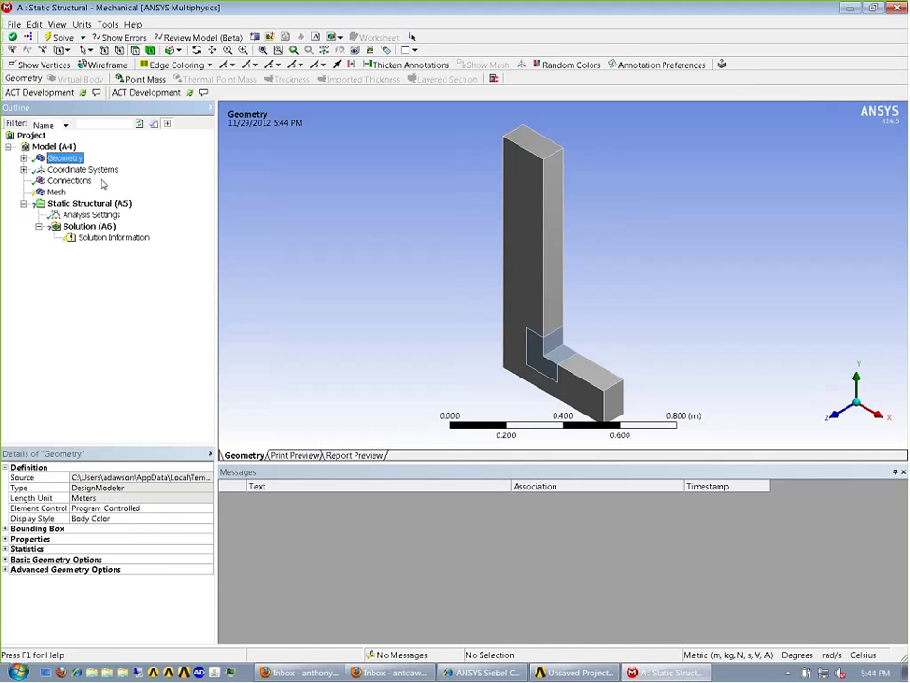
- Generate the bracket's mesh with the default mesh settings
{"action": "left_click", "coordinate": [54, 192]}
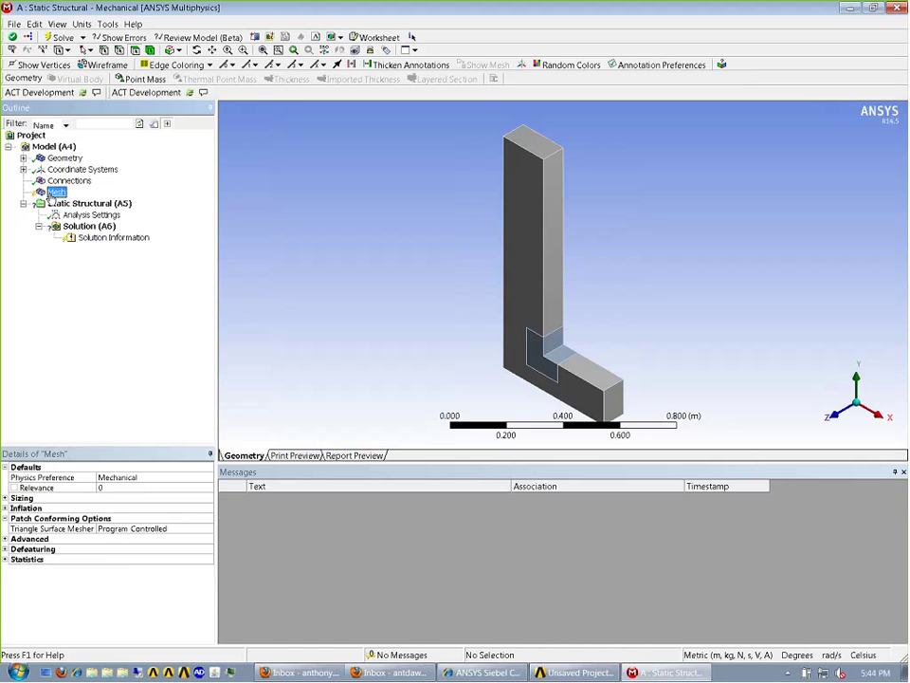
{"action": "right_click", "coordinate": [50, 195]}
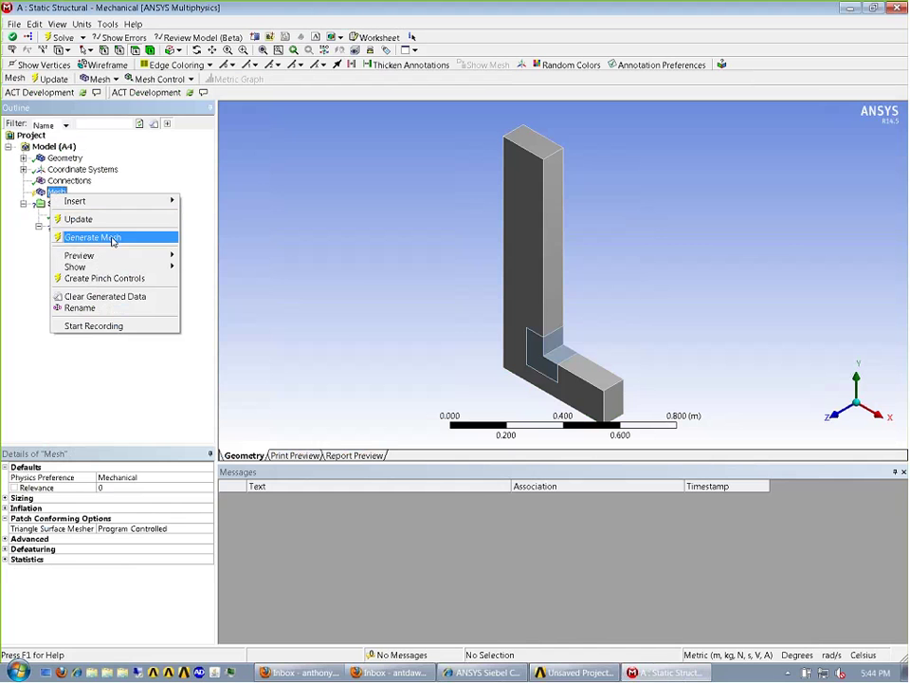
{"action": "left_click", "coordinate": [97, 237]}
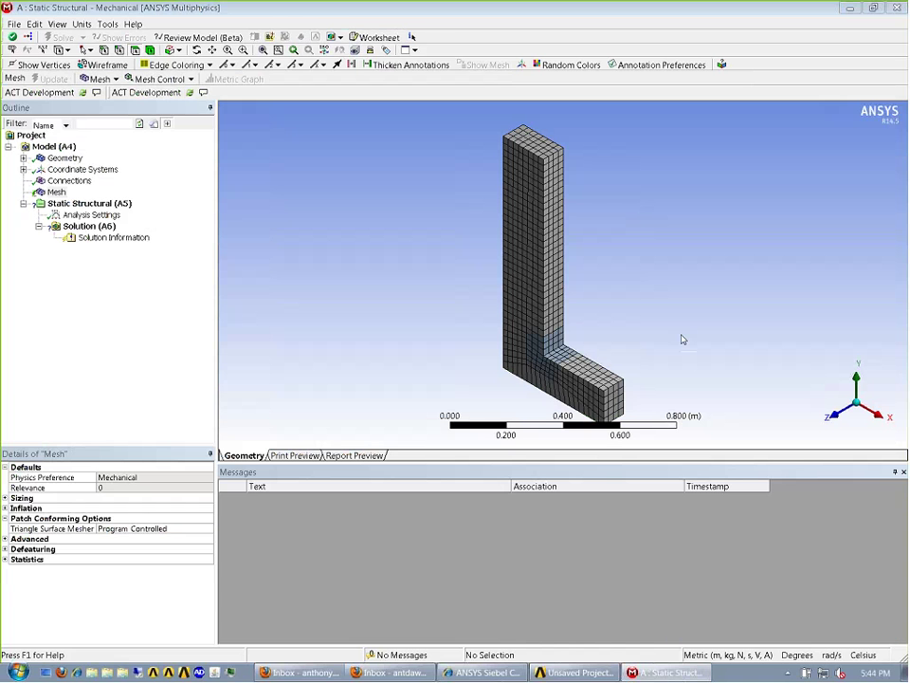
- Apply a Fixed Support to the outer back face of the bracket's tall vertical leg under Static Structural
{"action": "left_click", "coordinate": [124, 204]}
{"action": "middle_click_drag", "start_coordinate": [512, 239], "coordinate": [642, 270]}
{"action": "left_click", "coordinate": [511, 258]}
{"action": "right_click", "coordinate": [458, 254]}
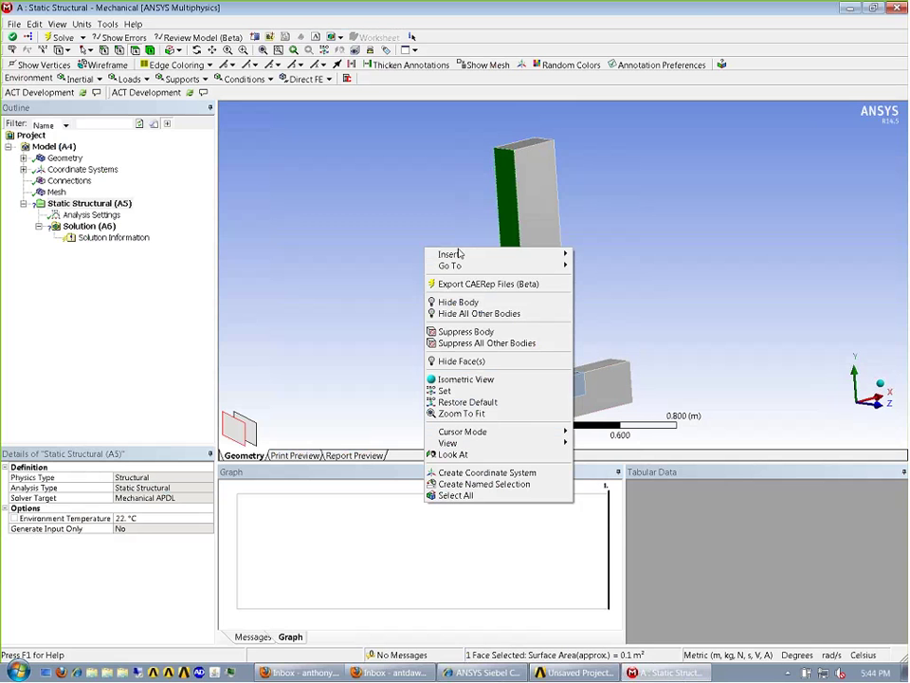
{"action": "mouse_move", "coordinate": [458, 253]}
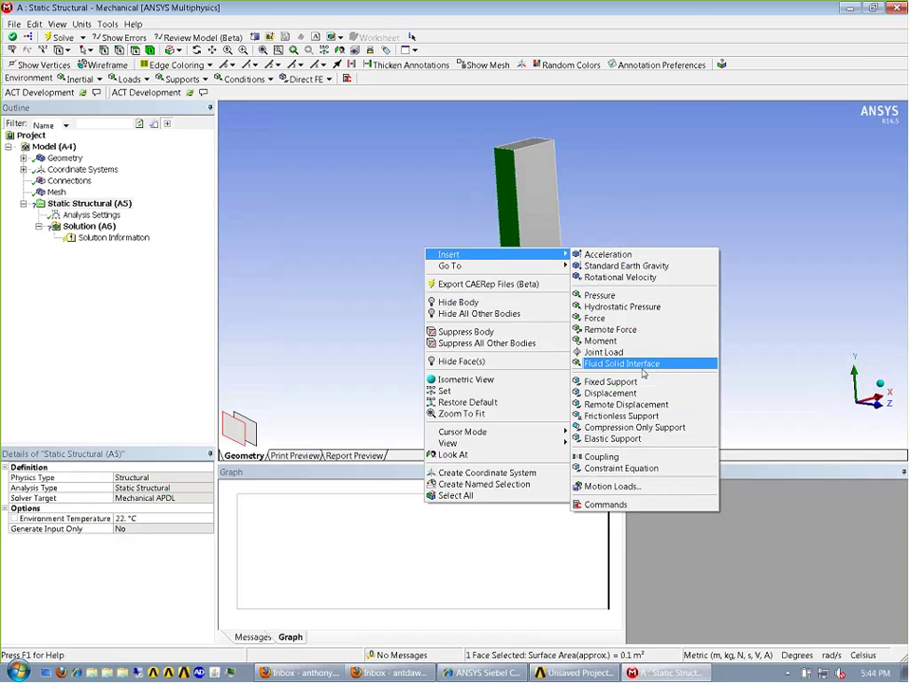
{"action": "left_click", "coordinate": [640, 380]}
- Apply a Force to the end face of the bracket's short leg with a Y component of -500 N
{"action": "middle_click_drag", "start_coordinate": [512, 256], "coordinate": [546, 318]}
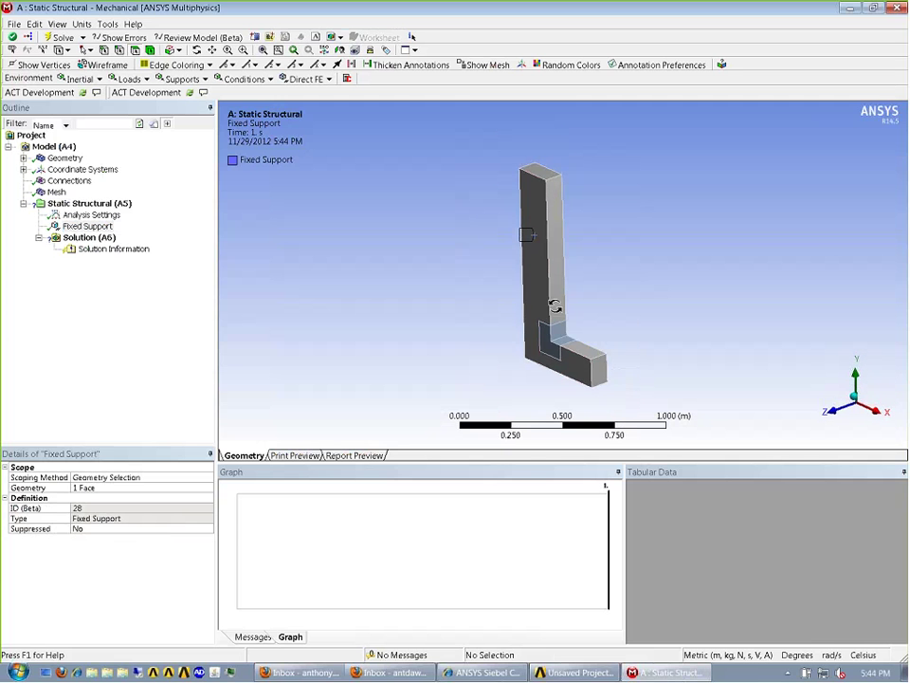
{"action": "left_click", "coordinate": [598, 370]}
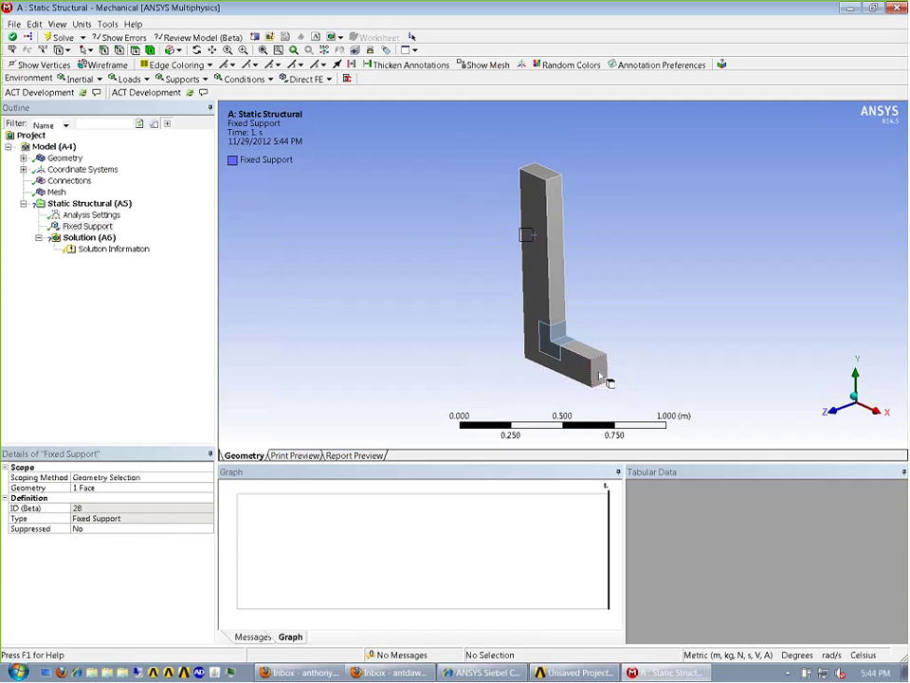
{"action": "right_click", "coordinate": [651, 319]}
{"action": "mouse_move", "coordinate": [655, 323]}
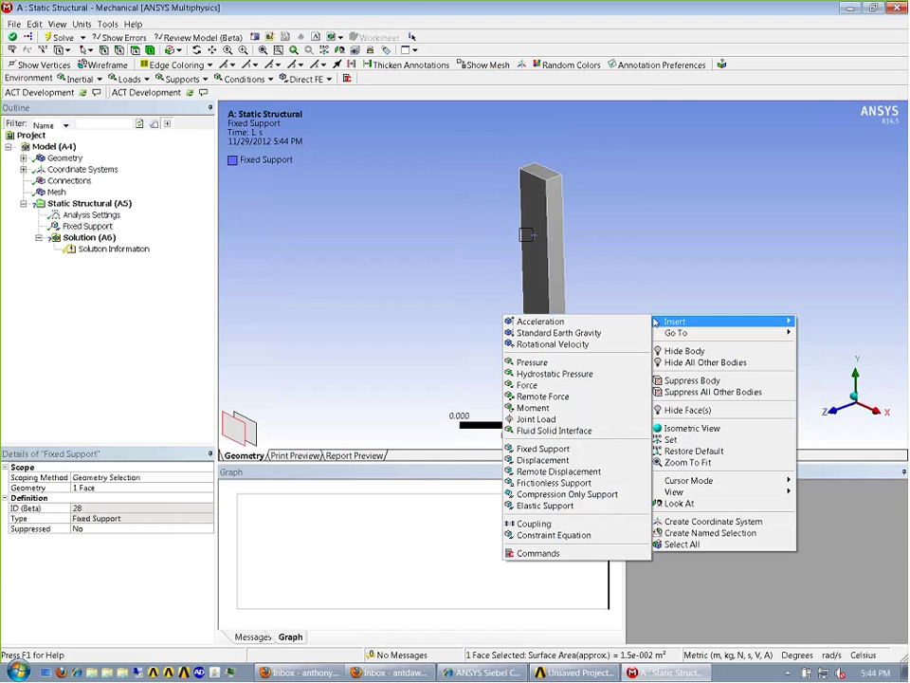
{"action": "left_click", "coordinate": [530, 385]}
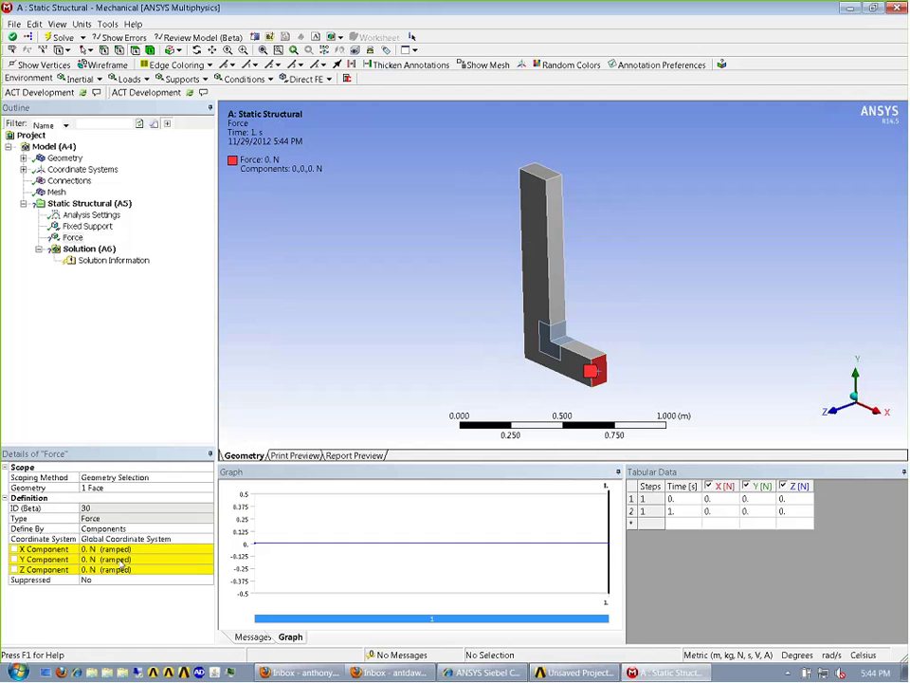
{"action": "left_click", "coordinate": [204, 560]}
{"action": "type", "text": "-500"}
{"action": "key", "text": "Return"}
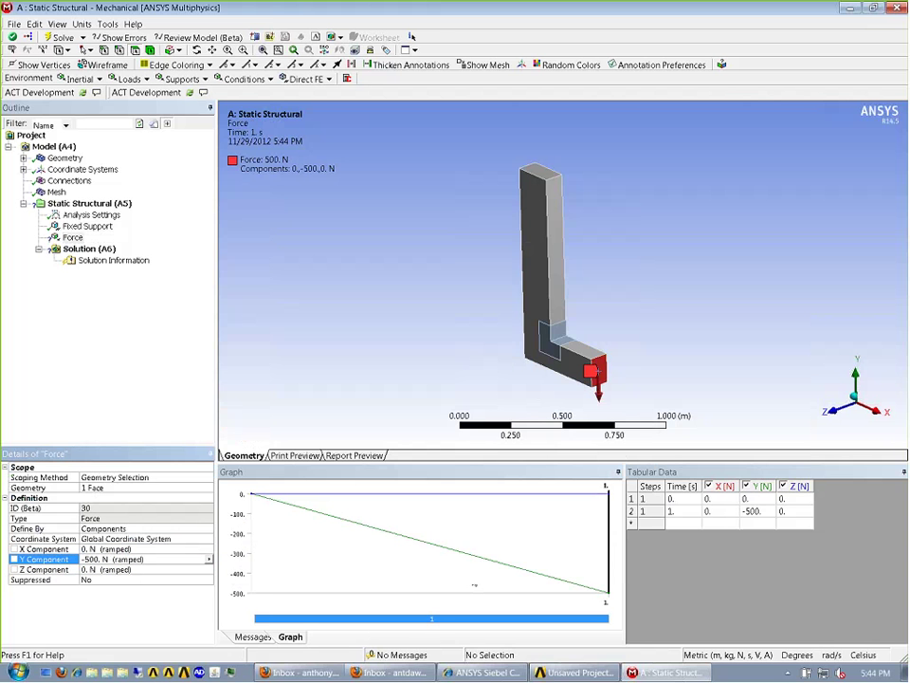
- Add Total Deformation and Equivalent (von-Mises) Stress results to the Solution and solve the analysis
{"action": "left_click", "coordinate": [128, 264]}
{"action": "left_click", "coordinate": [76, 79]}
{"action": "left_click", "coordinate": [61, 92]}
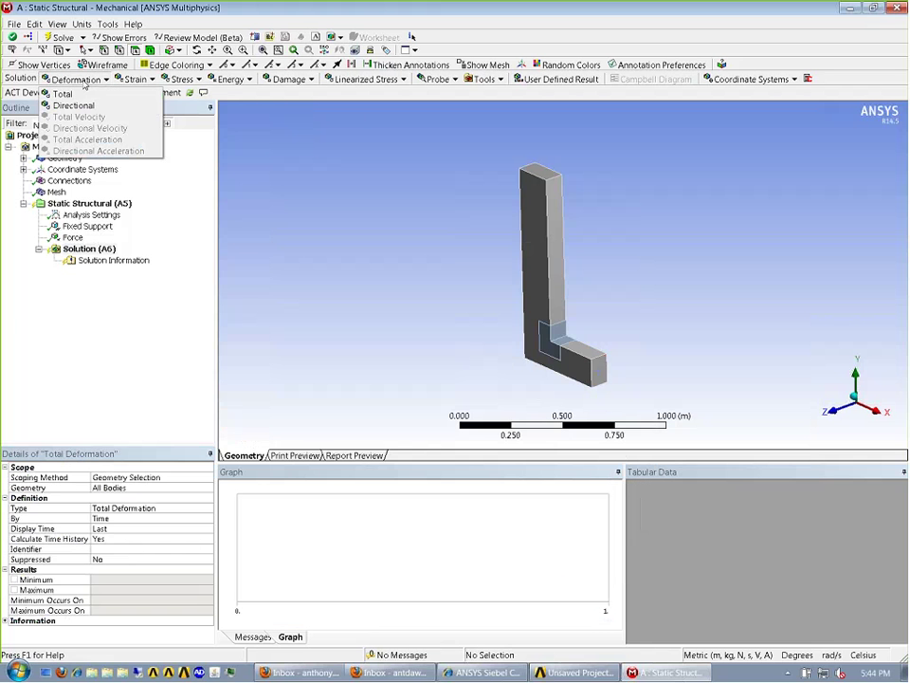
{"action": "left_click", "coordinate": [193, 81]}
{"action": "left_click", "coordinate": [204, 94]}
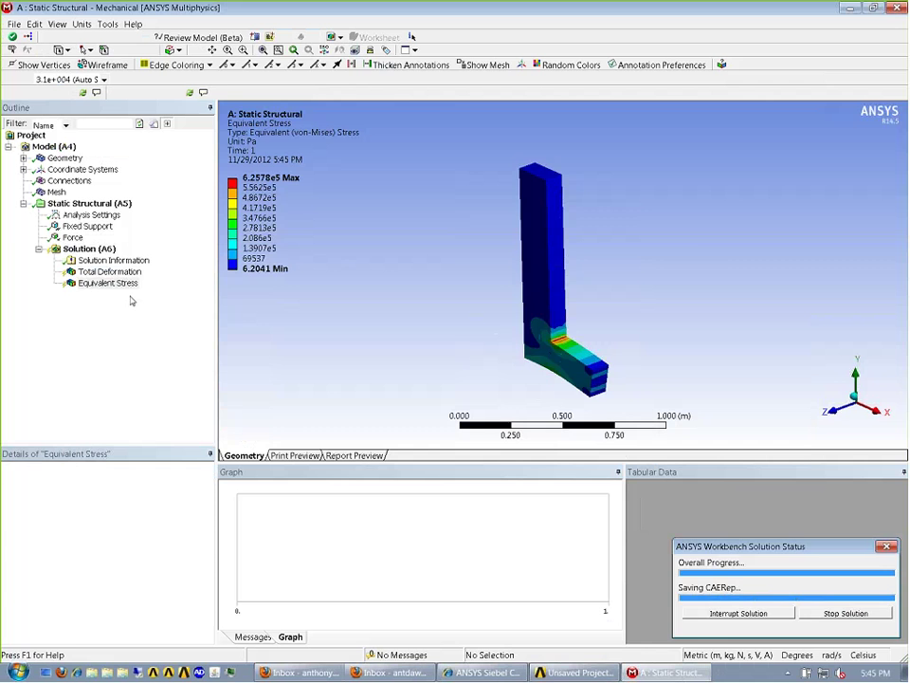
- Examine the equivalent stress contours around the bracket's inner corner and close Mechanical
{"action": "right_click_drag", "start_coordinate": [542, 322], "coordinate": [577, 349]}
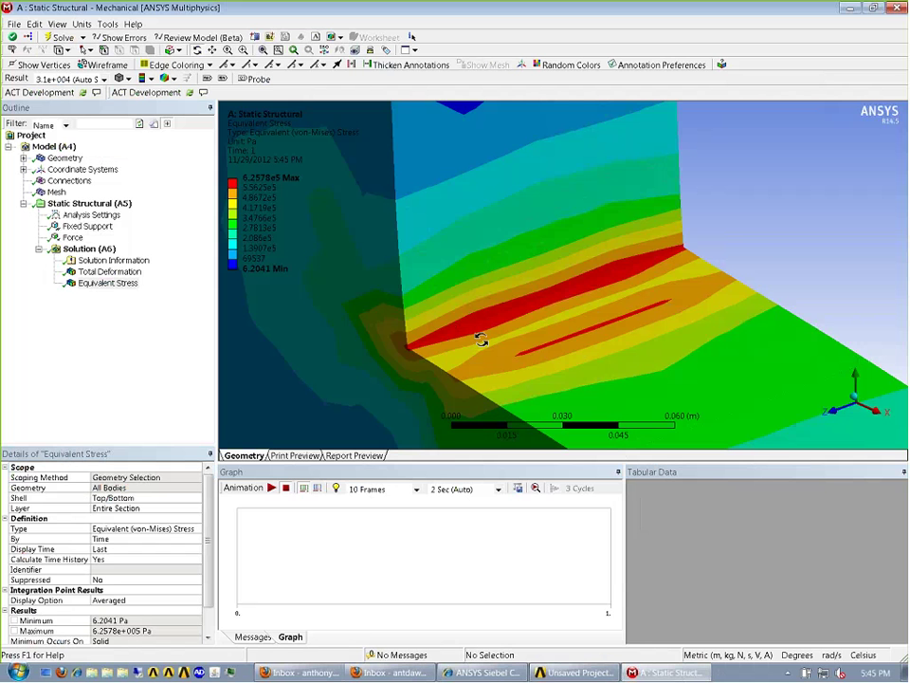
{"action": "left_click_drag", "start_coordinate": [554, 305], "coordinate": [524, 299]}
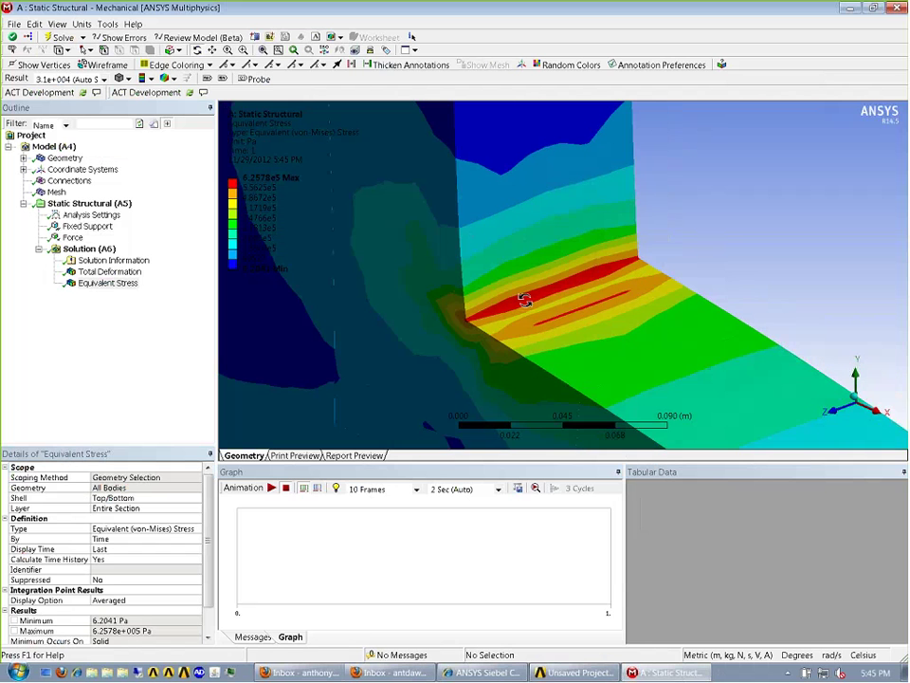
{"action": "scroll", "coordinate": [538, 309], "scroll_direction": "down", "scroll_amount": 8}
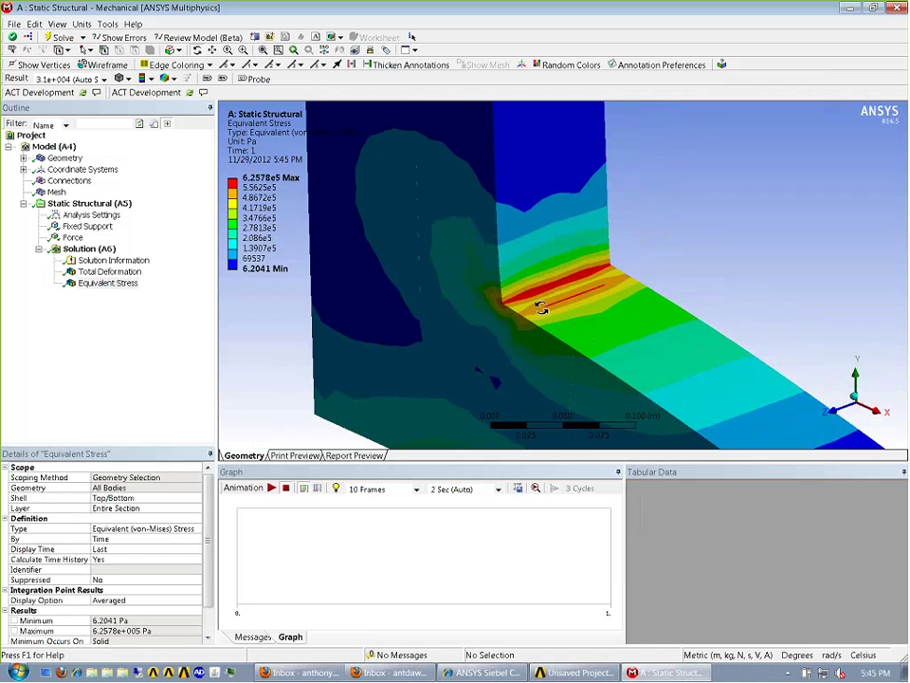
{"action": "scroll", "coordinate": [540, 312], "scroll_direction": "down", "scroll_amount": 1}
{"action": "mouse_move", "coordinate": [541, 312]}
{"action": "left_mouse_down"}
{"action": "mouse_move", "coordinate": [549, 265]}
{"action": "mouse_move", "coordinate": [531, 313]}
{"action": "left_mouse_up"}
{"action": "left_click", "coordinate": [897, 7]}
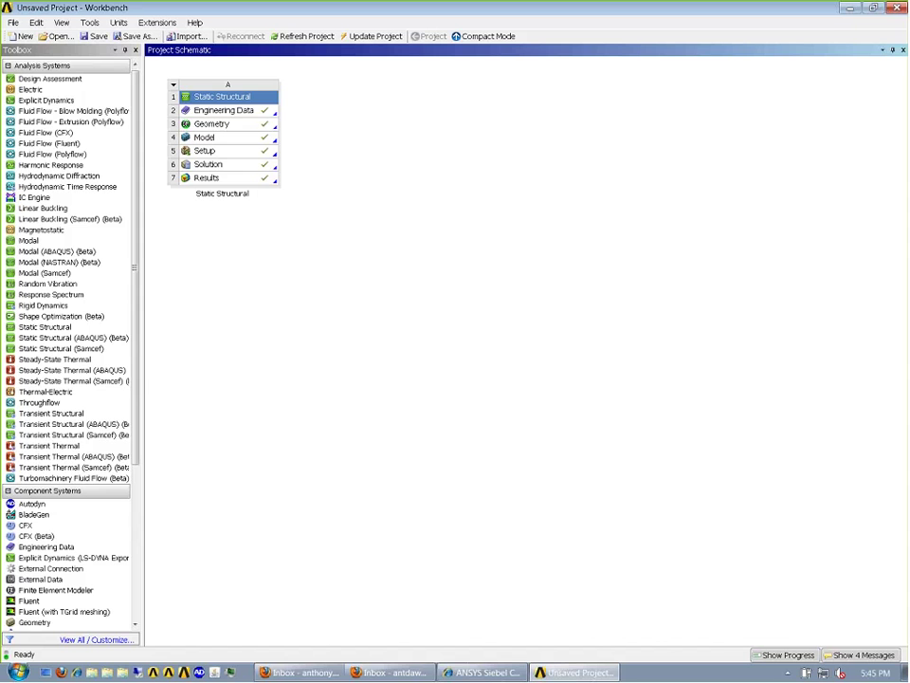
- Rename the Static Structural system in the Project Schematic as Full
{"action": "right_click", "coordinate": [169, 91]}
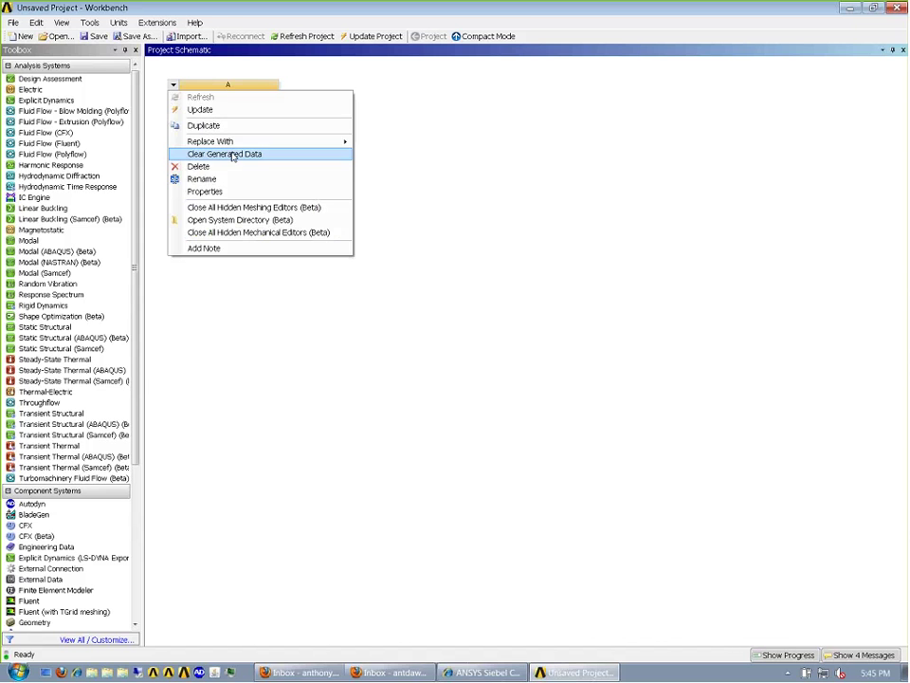
{"action": "left_click", "coordinate": [189, 179]}
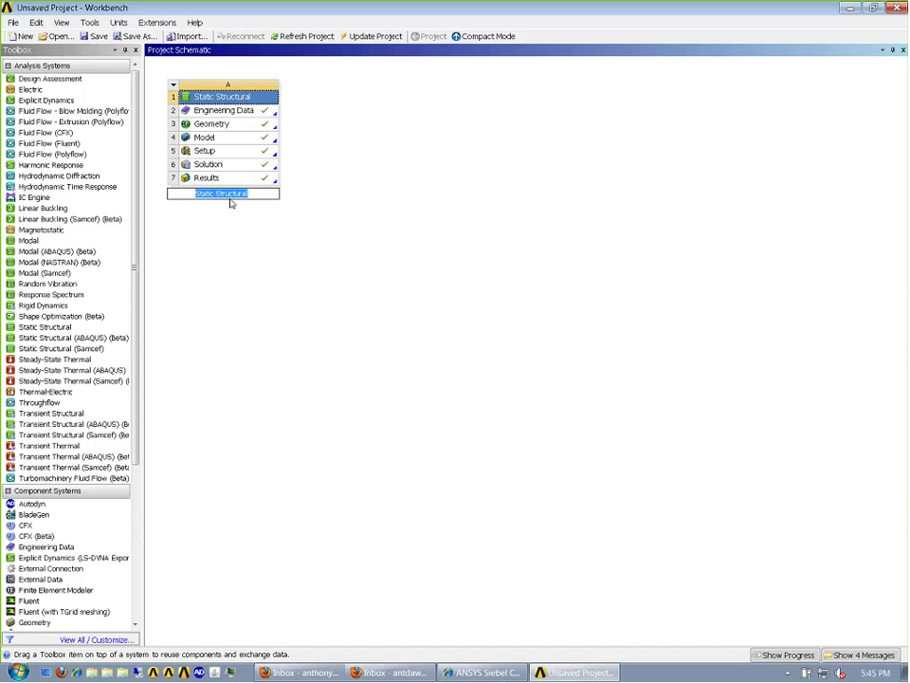
{"action": "type", "text": "Full"}
{"action": "key", "text": "Return"}
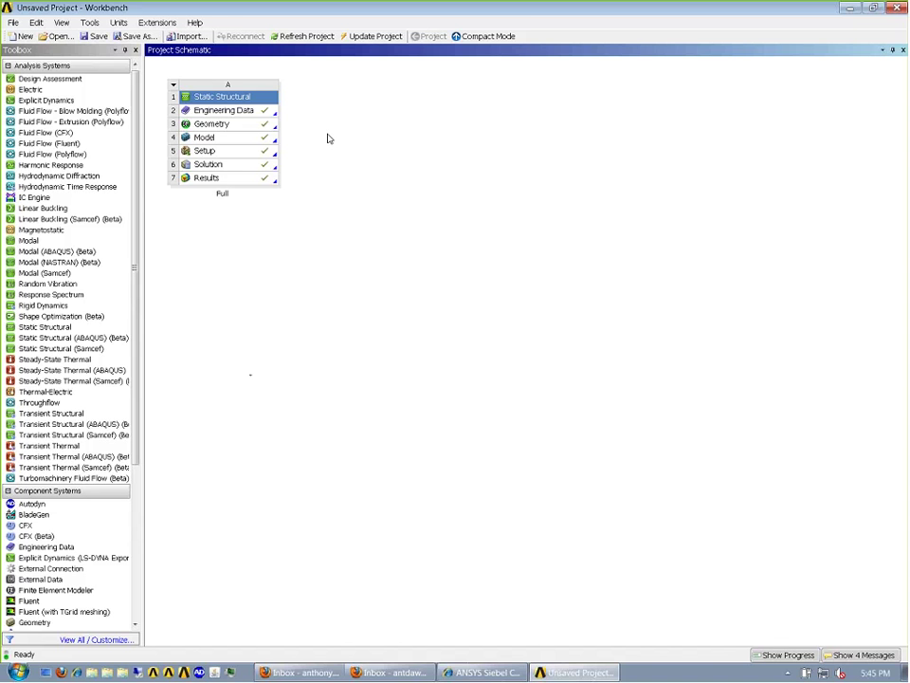
- Duplicate the Full static structural system and name the copy Submodel
{"action": "left_click", "coordinate": [45, 329]}
{"action": "left_click_drag", "start_coordinate": [328, 139], "coordinate": [83, 325]}
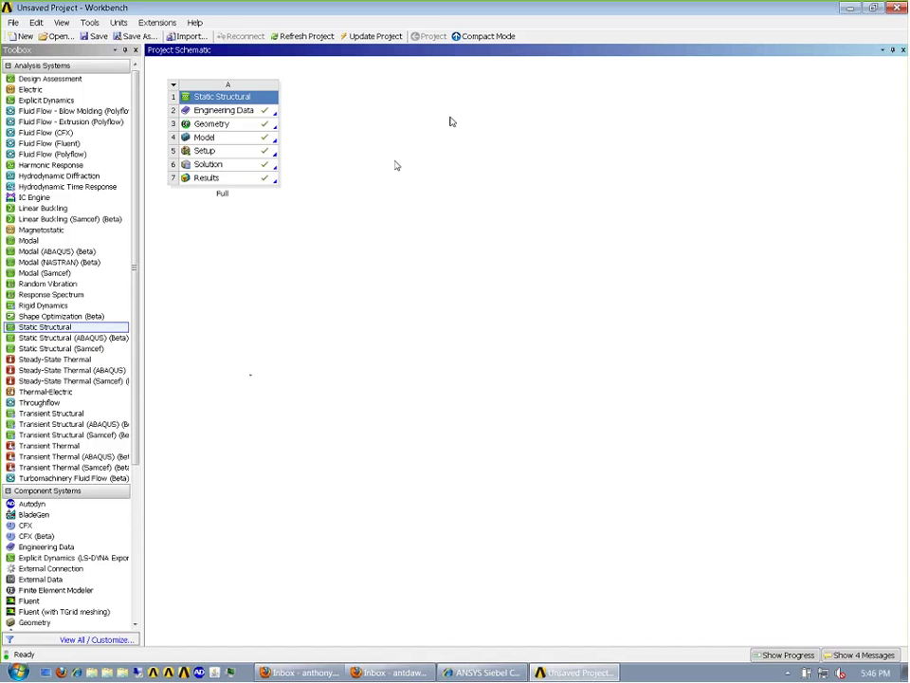
{"action": "left_click", "coordinate": [173, 85]}
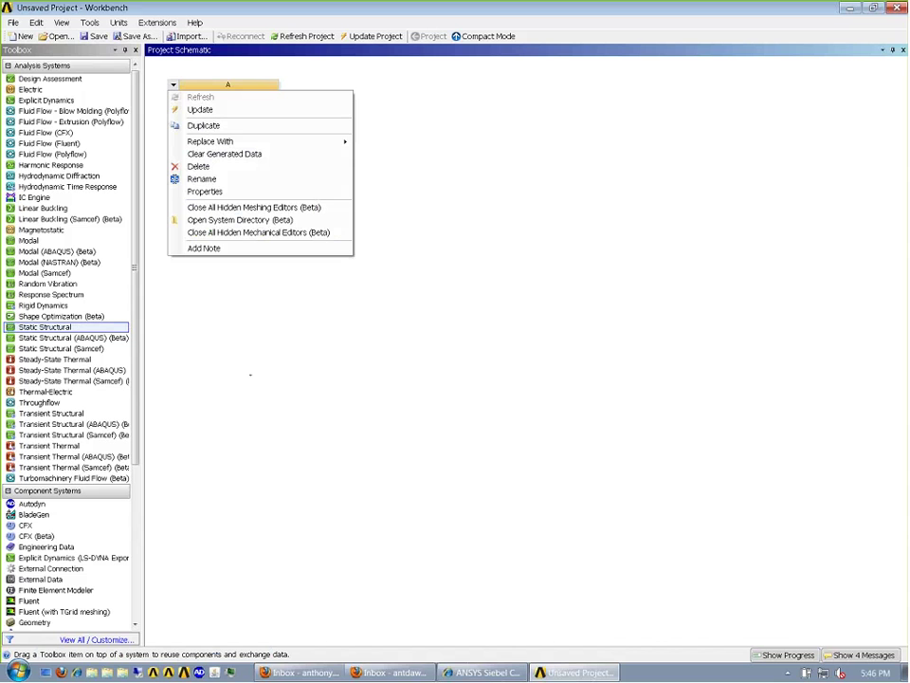
{"action": "left_click", "coordinate": [208, 235]}
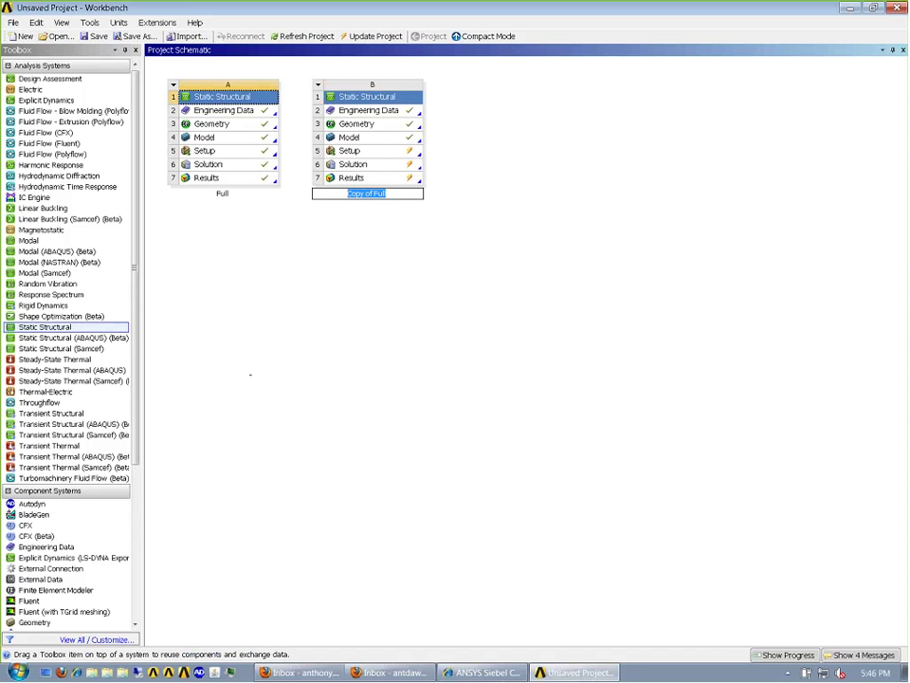
{"action": "type", "text": "Submodel"}
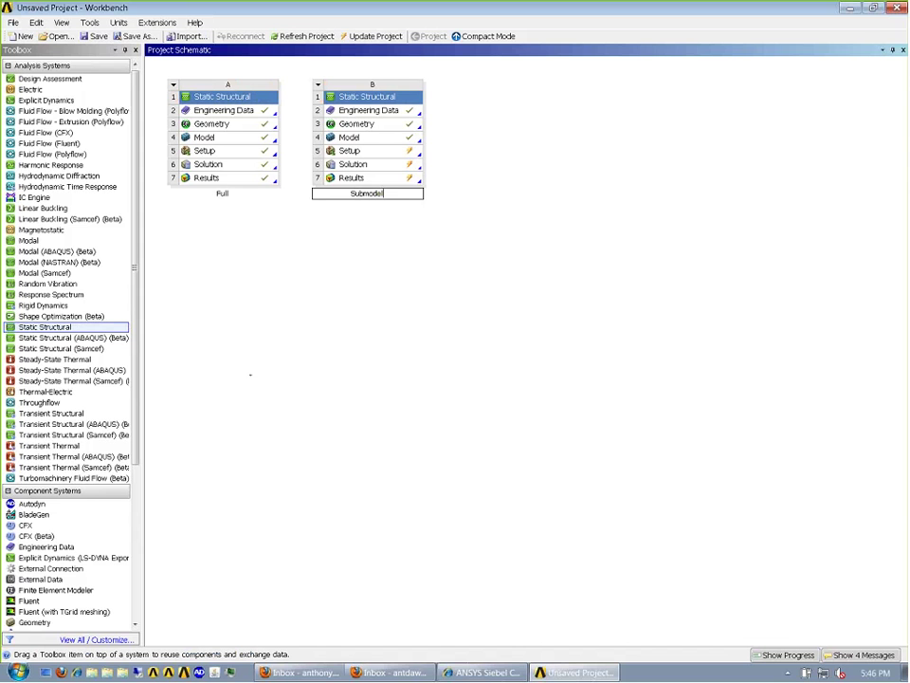
{"action": "key", "text": "Return"}
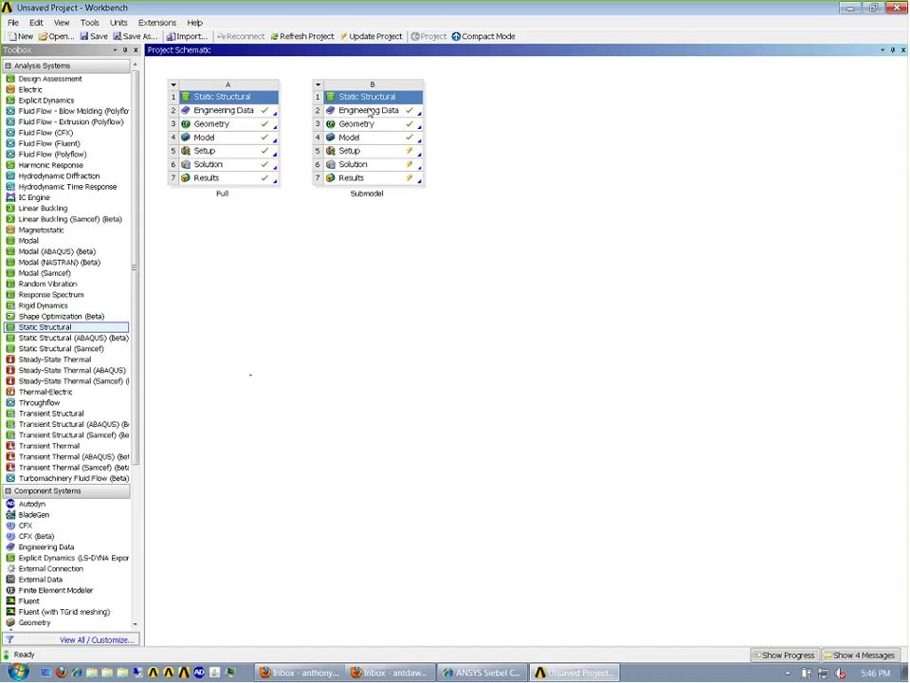
- Open the Submodel system's geometry in DesignModeler and suppress the large outer bracket body, keeping the small corner body active
{"action": "double_click", "coordinate": [361, 124]}
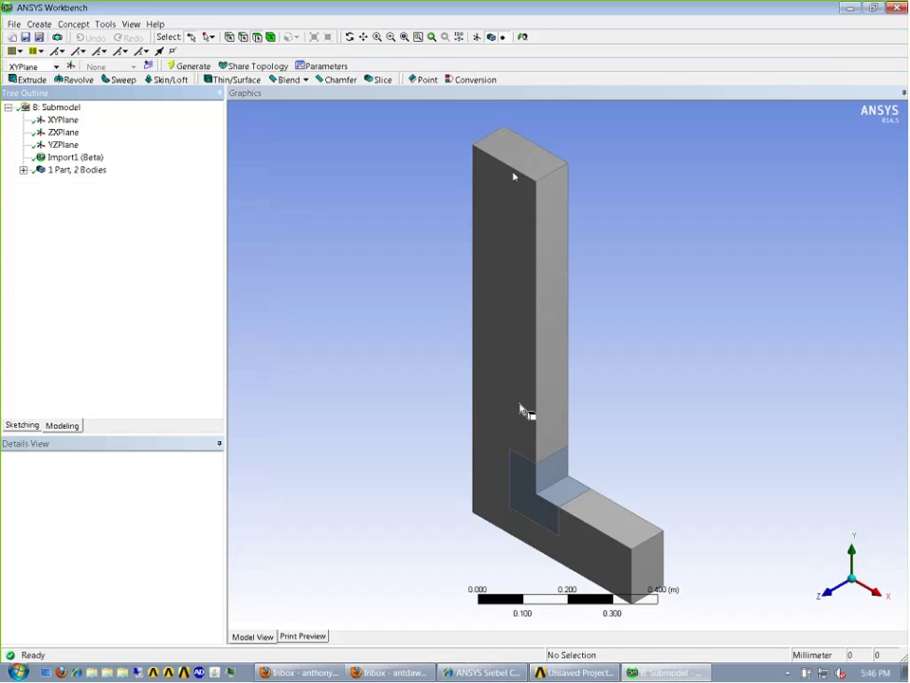
{"action": "left_click", "coordinate": [23, 169]}
{"action": "left_click", "coordinate": [40, 183]}
{"action": "left_click", "coordinate": [88, 194]}
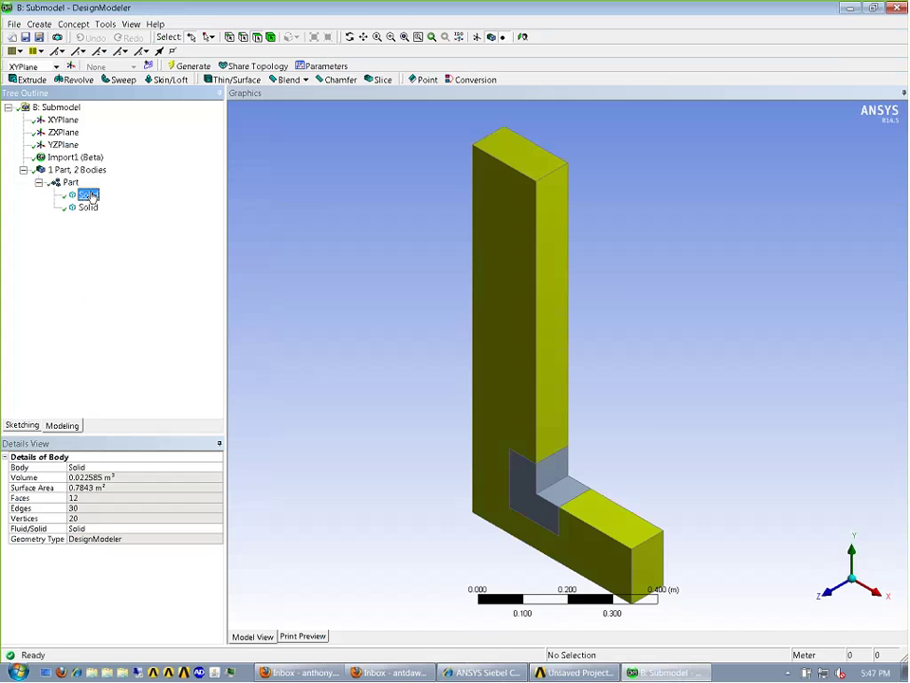
{"action": "right_click", "coordinate": [88, 194]}
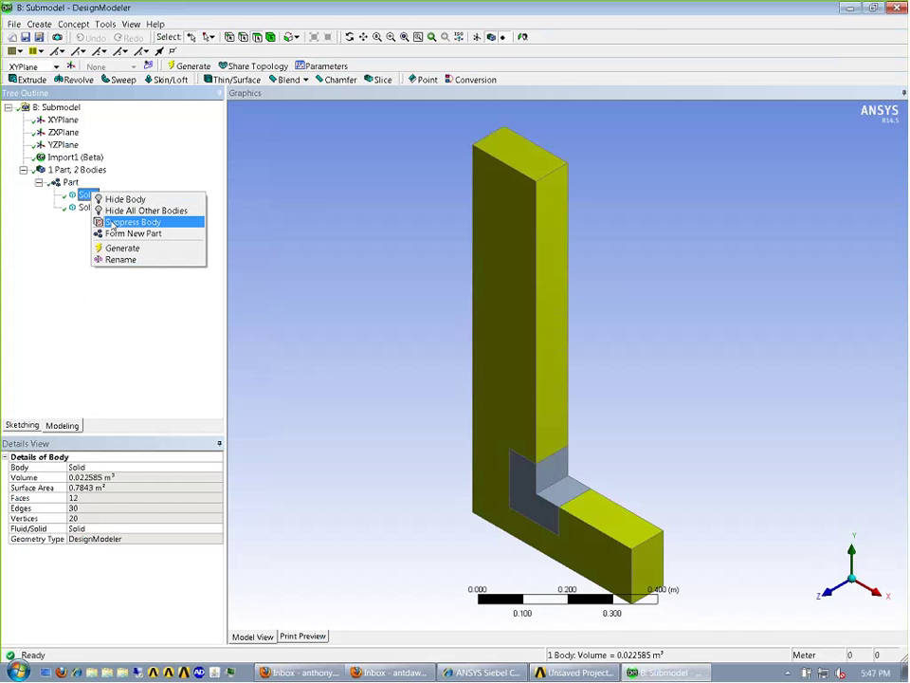
{"action": "left_click", "coordinate": [112, 223]}
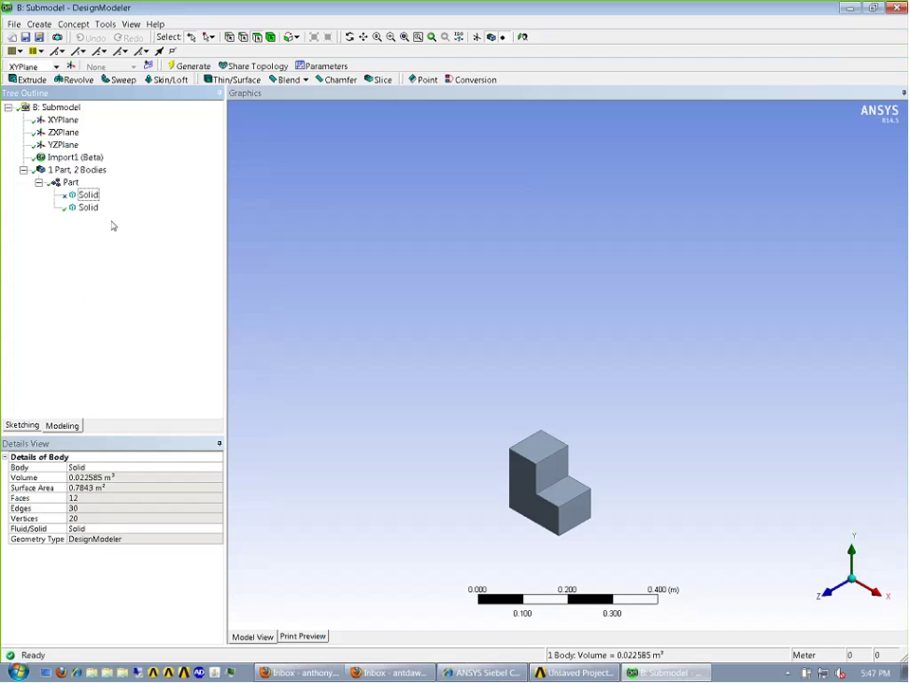
{"action": "left_click", "coordinate": [39, 182]}
- Create a fixed-radius blend of 0.05 m on the inner corner edge of the L-shaped corner body
{"action": "left_click_drag", "start_coordinate": [612, 514], "coordinate": [618, 520]}
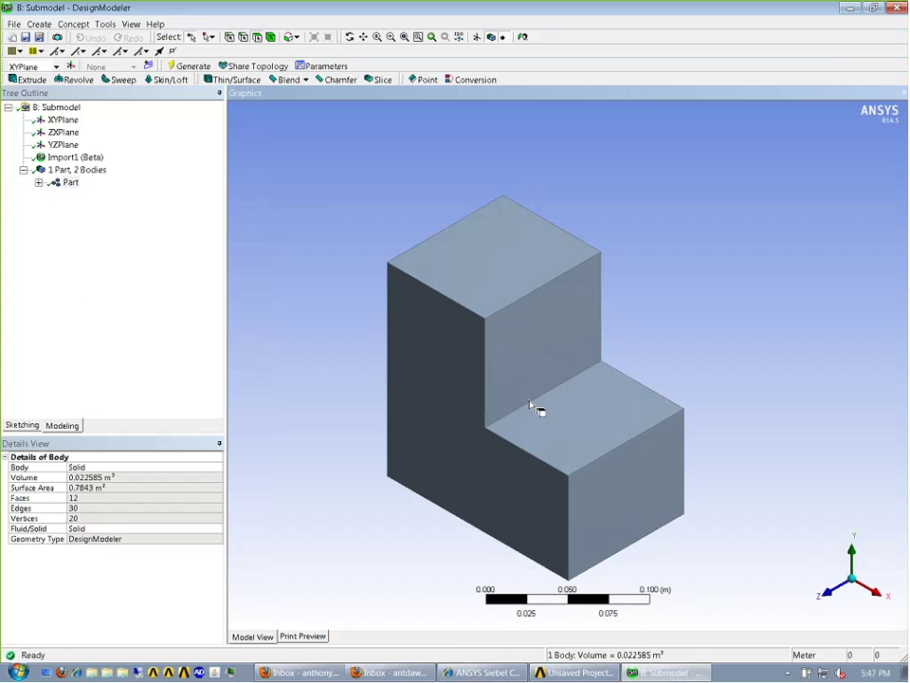
{"action": "left_click", "coordinate": [291, 80]}
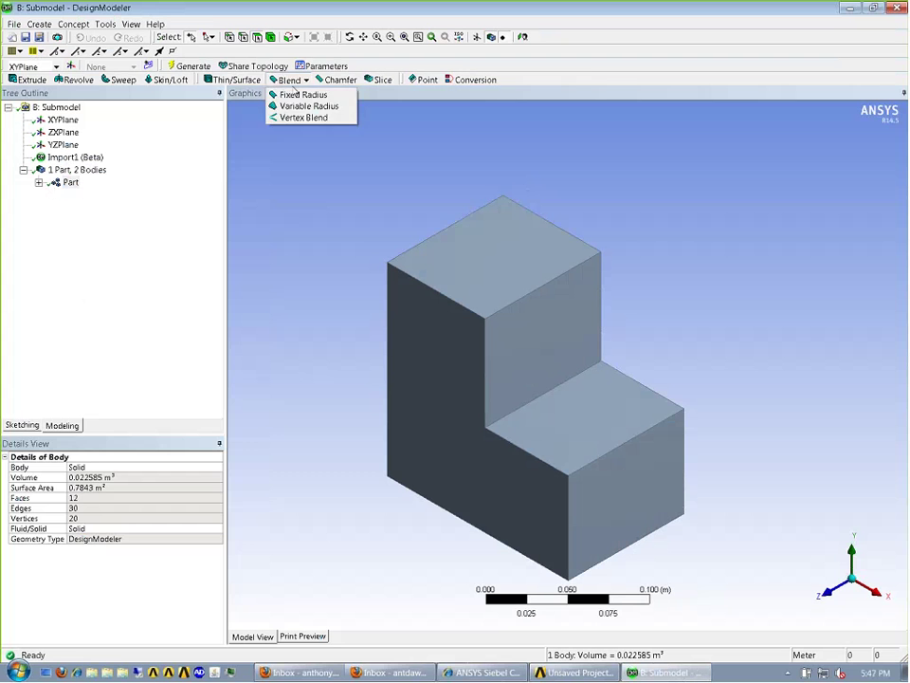
{"action": "left_click", "coordinate": [315, 92]}
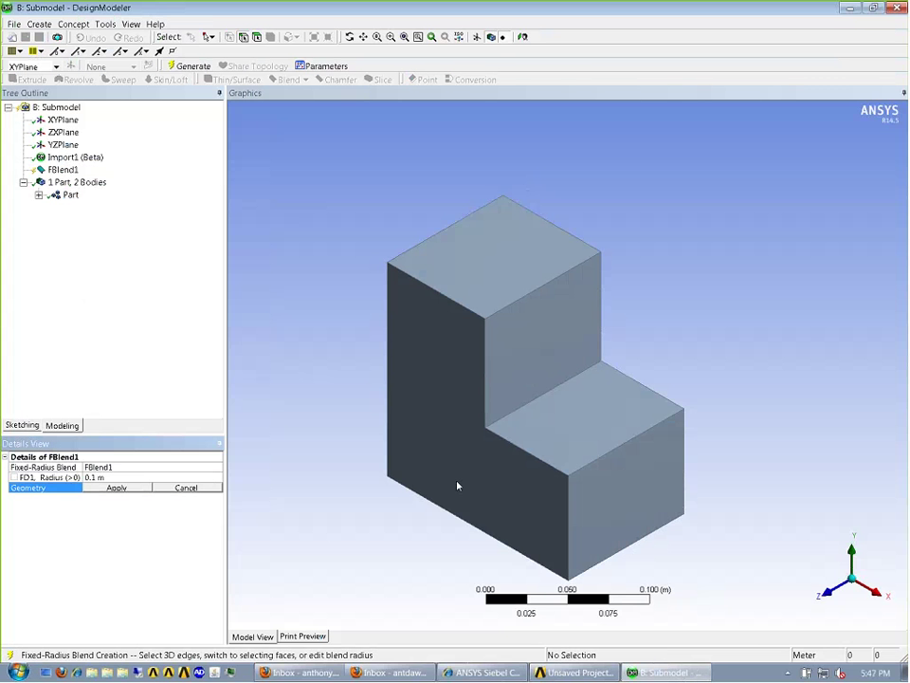
{"action": "left_click", "coordinate": [554, 391]}
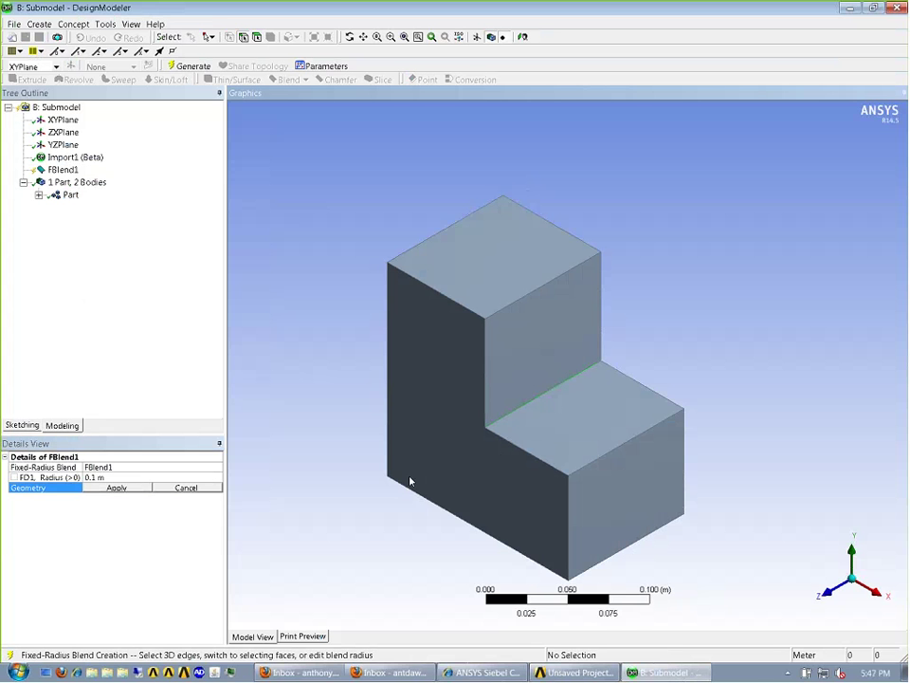
{"action": "left_click", "coordinate": [112, 488]}
{"action": "left_click", "coordinate": [97, 478]}
{"action": "type", "text": "0.05"}
{"action": "key", "text": "Return"}
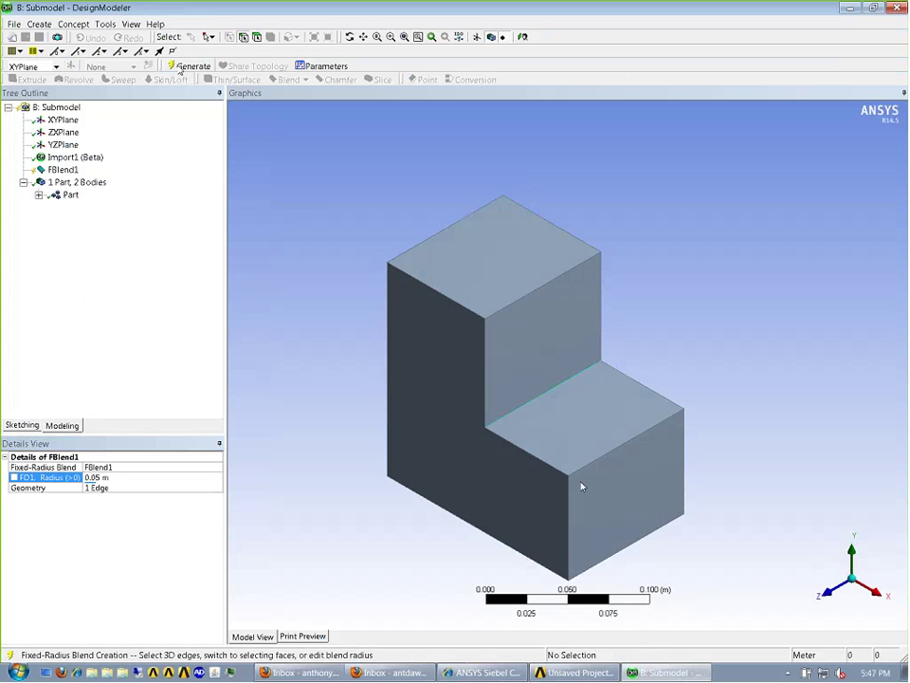
{"action": "key", "text": "F5"}
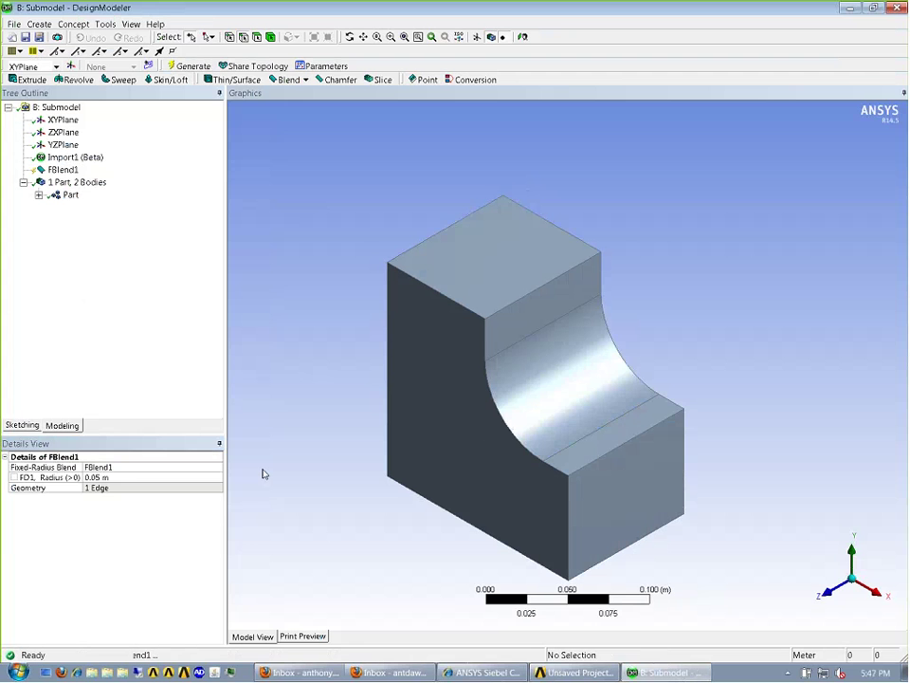
- Set the inner corner blend's radius to 0.005 m, regenerate the geometry and close DesignModeler
{"action": "key", "text": "Down"}
{"action": "key", "text": "Down"}
{"action": "type", "text": "0"}
{"action": "key", "text": "Return"}
{"action": "key", "text": "F5"}
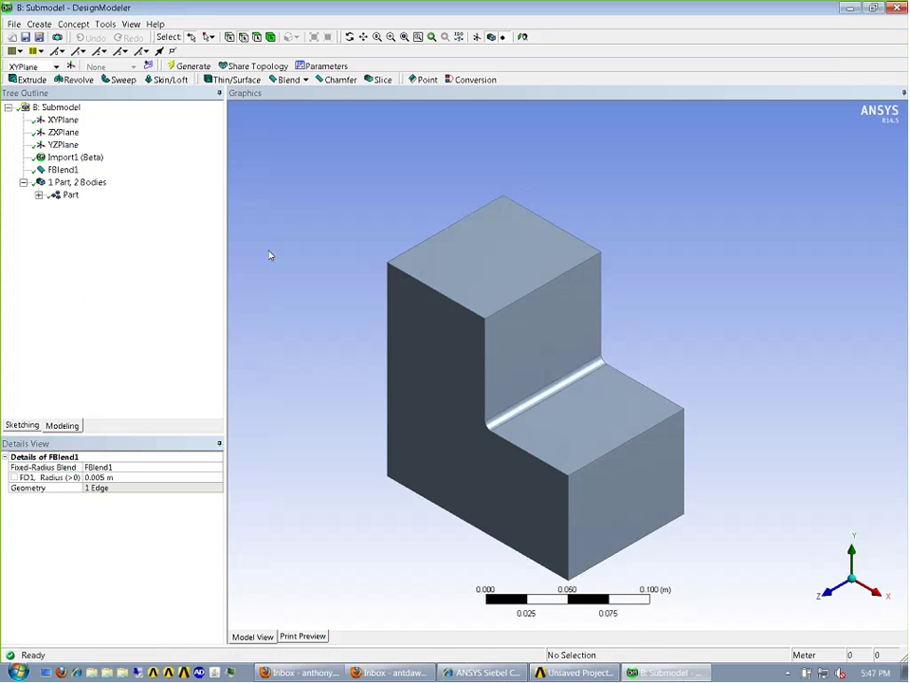
{"action": "left_click", "coordinate": [894, 9]}
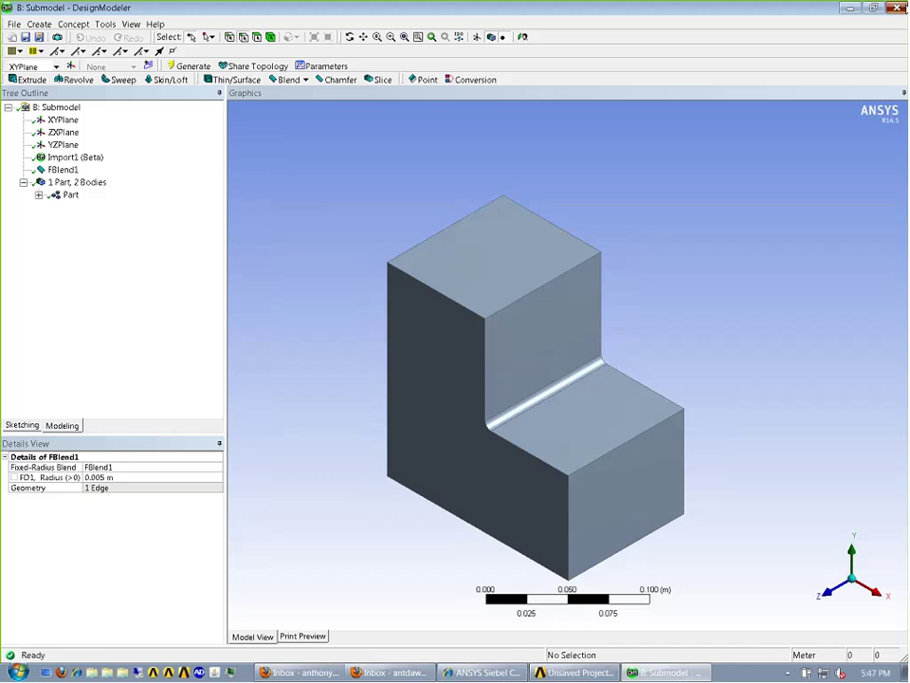
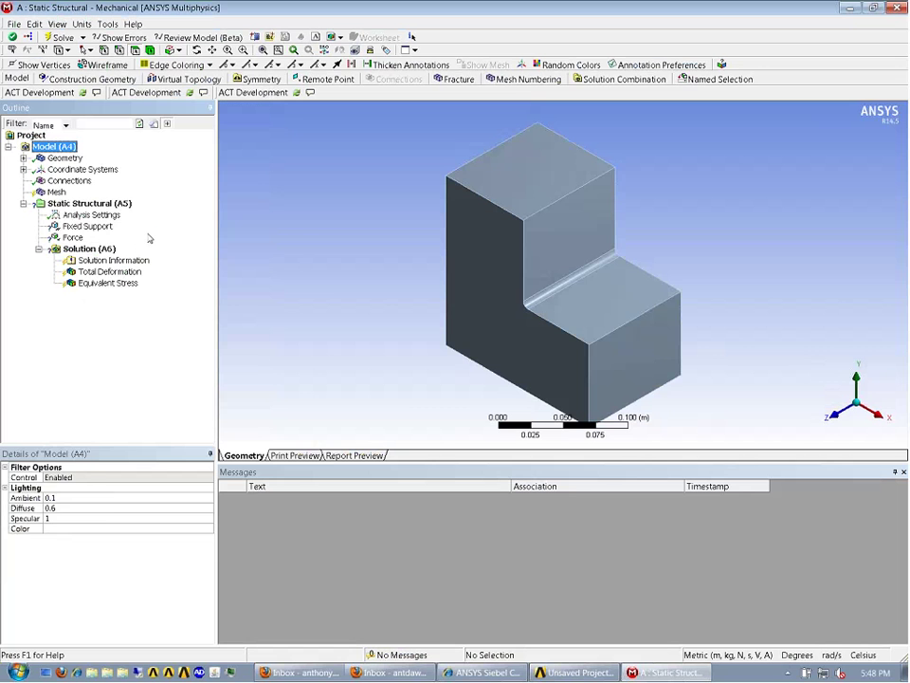
- Delete the copied Fixed Support and Force from the Submodel's Static Structural analysis in Mechanical
{"action": "left_click", "coordinate": [86, 227]}
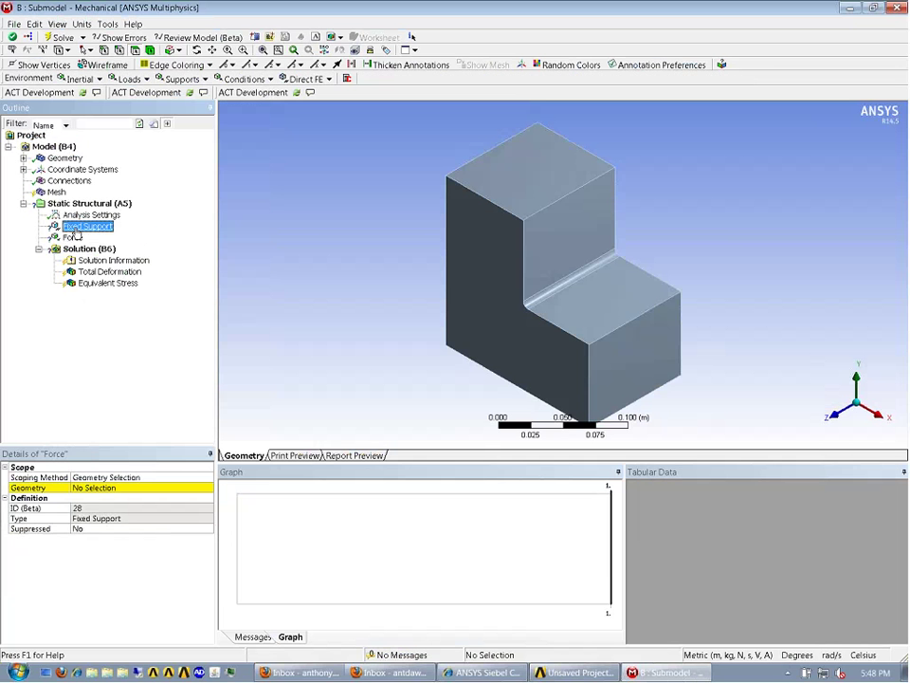
{"action": "left_click", "coordinate": [76, 237], "text": "ctrl"}
{"action": "key", "text": "Delete"}
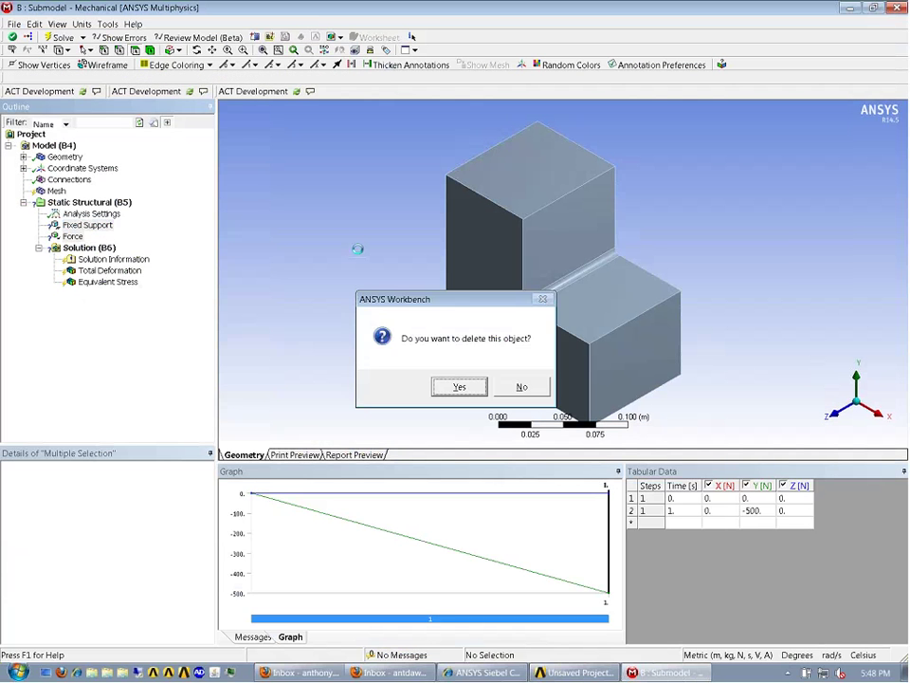
{"action": "key", "text": "Return"}
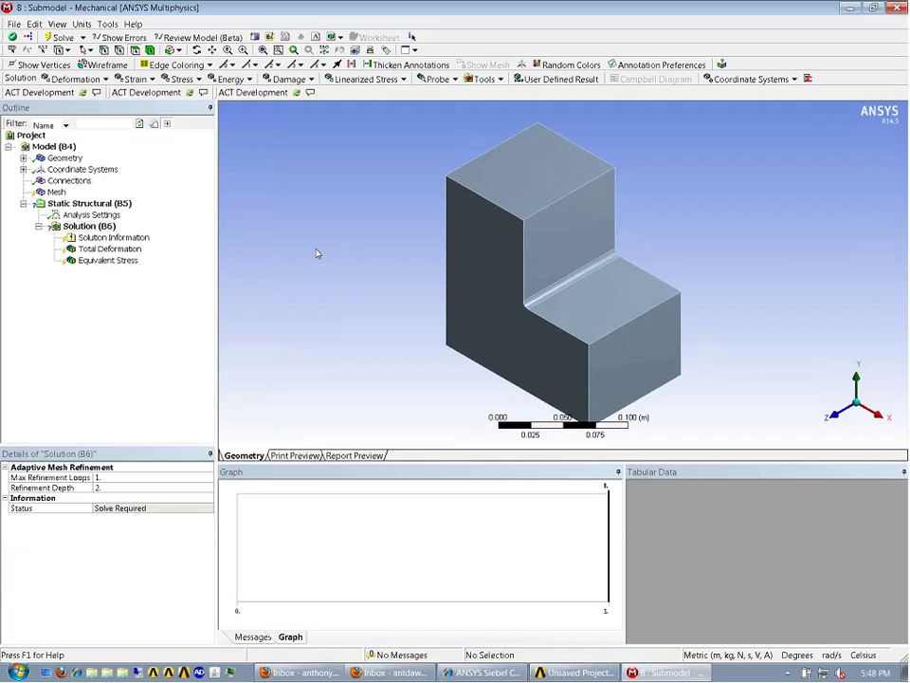
{"action": "left_click", "coordinate": [57, 192]}
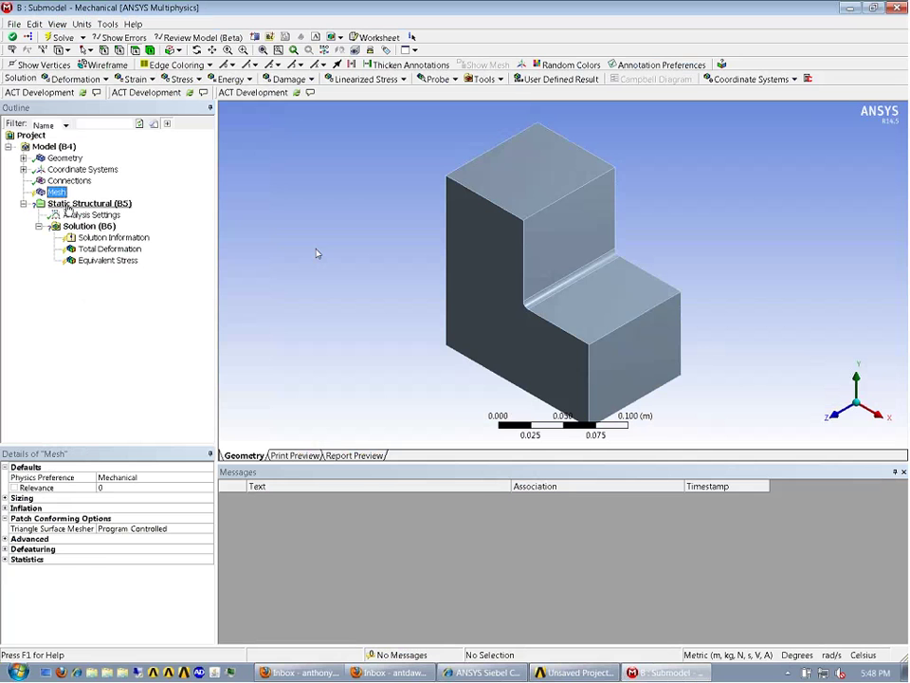
{"action": "left_click", "coordinate": [23, 158]}
{"action": "left_click", "coordinate": [39, 169]}
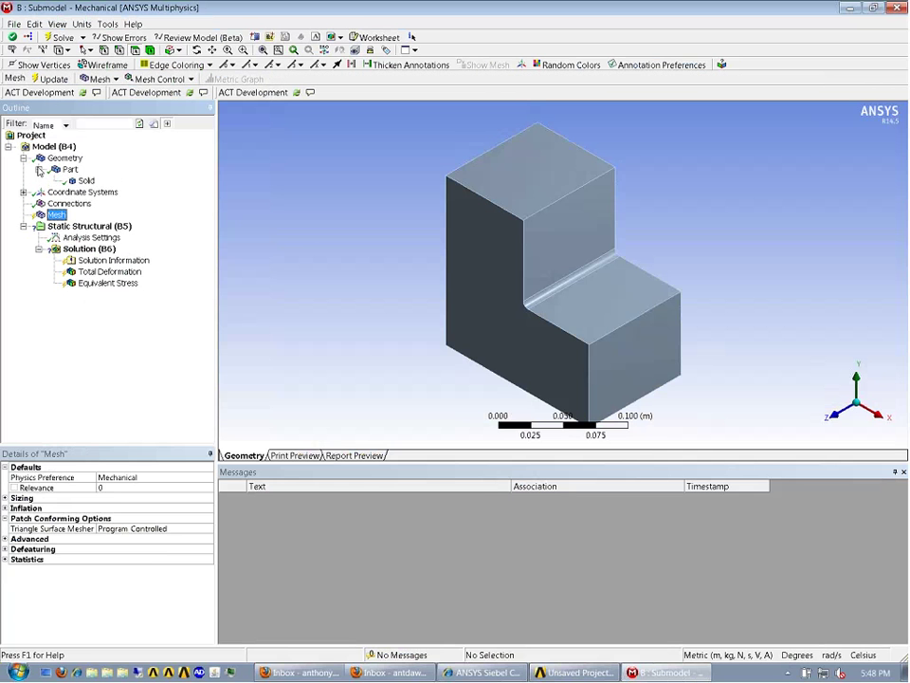
{"action": "left_click", "coordinate": [86, 180]}
{"action": "double_click", "coordinate": [38, 160]}
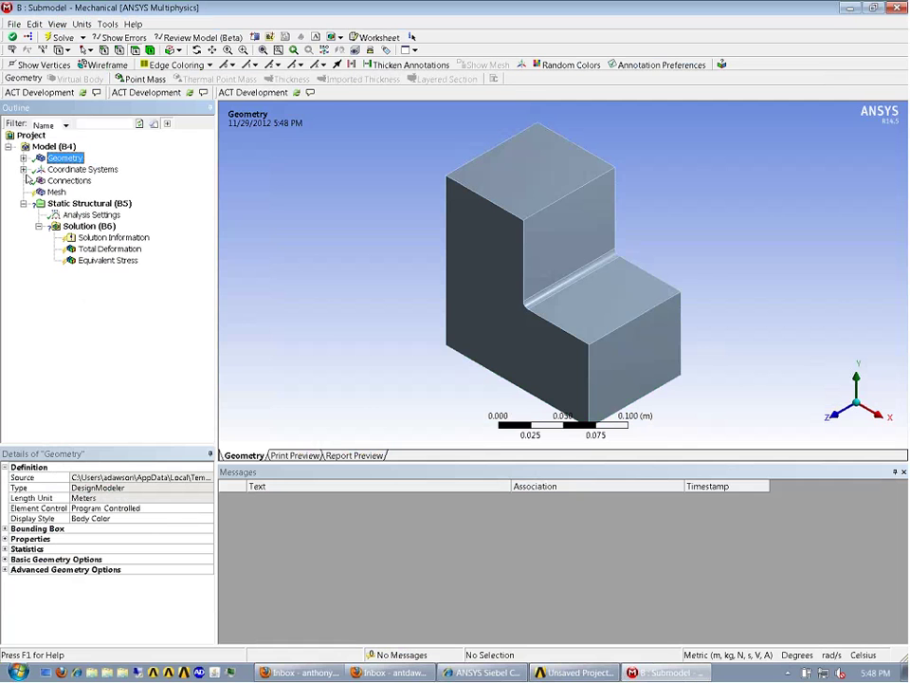
- Set the submodel mesh's Relevance Center to Fine and generate the mesh
{"action": "left_click", "coordinate": [59, 193]}
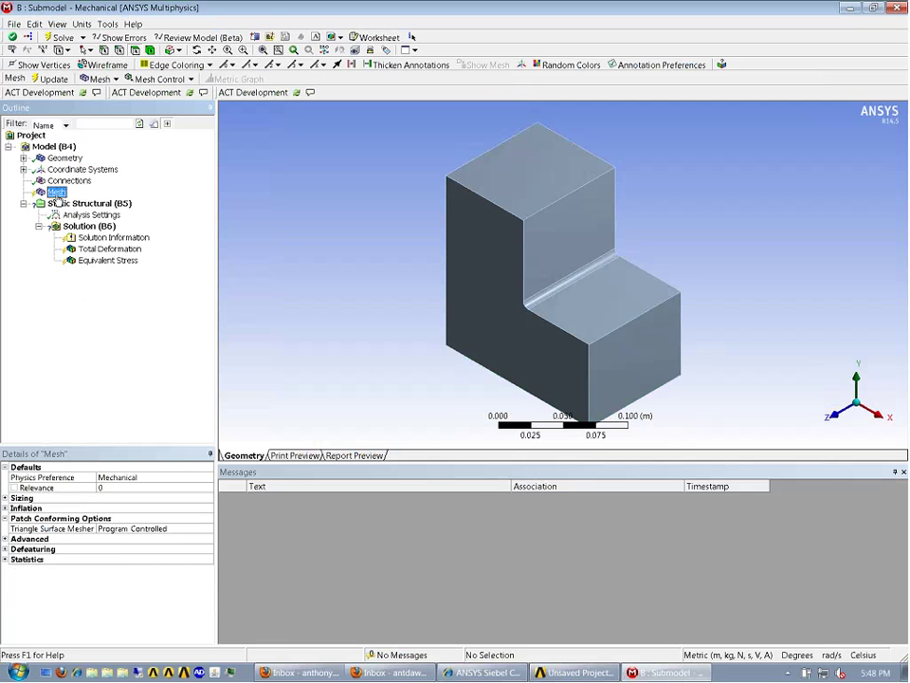
{"action": "left_click", "coordinate": [88, 498]}
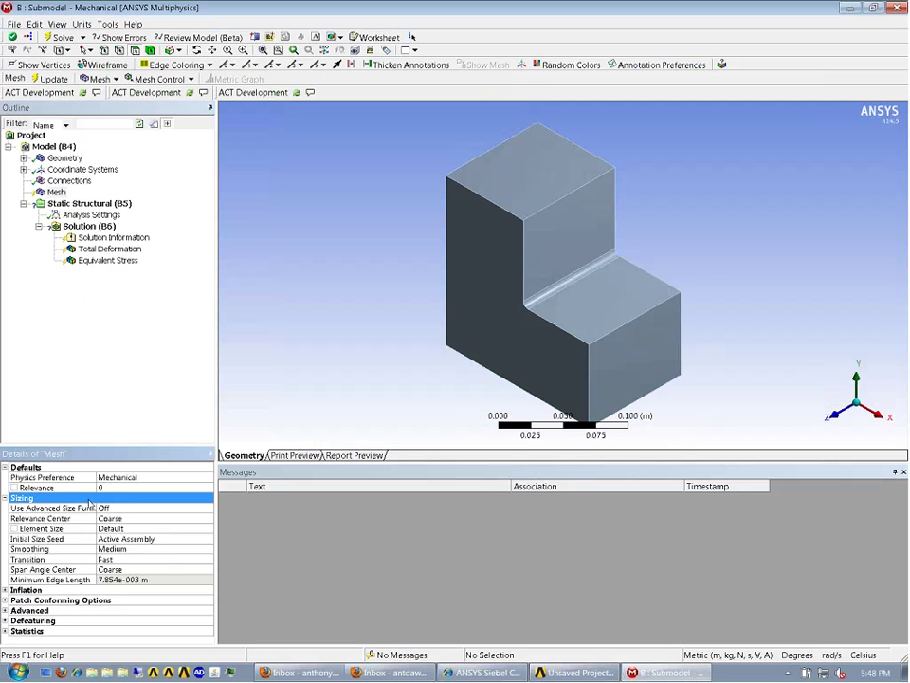
{"action": "double_click", "coordinate": [111, 519]}
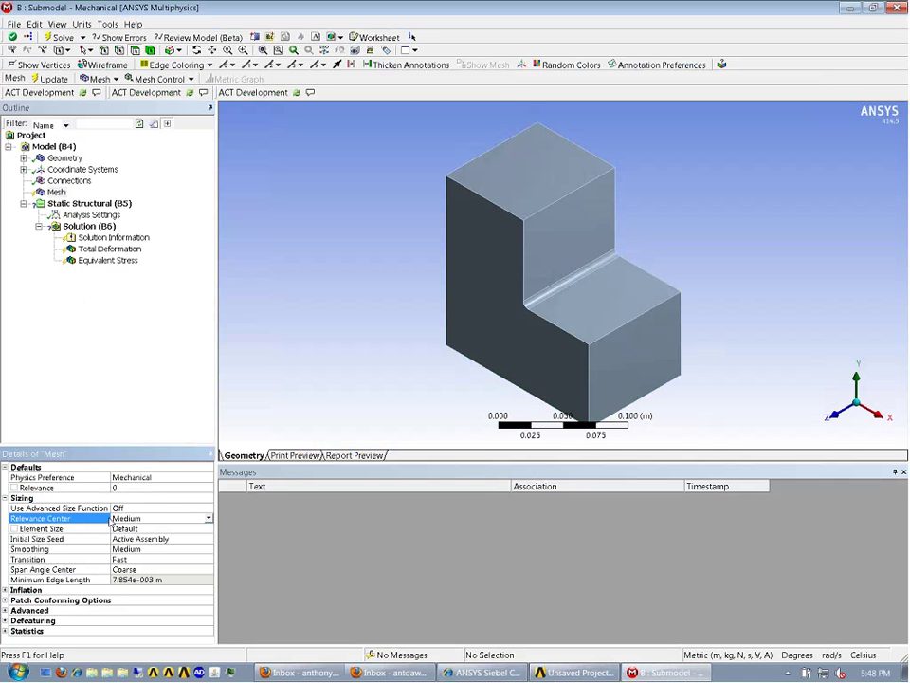
{"action": "double_click", "coordinate": [126, 522]}
{"action": "left_click", "coordinate": [54, 191]}
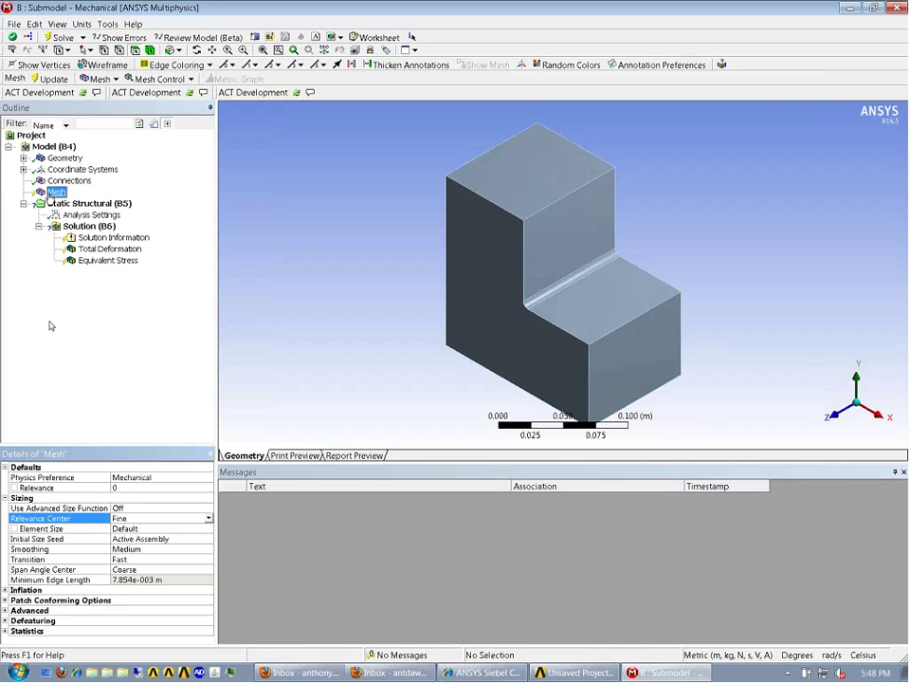
{"action": "right_click", "coordinate": [44, 192]}
{"action": "key", "text": "Escape"}
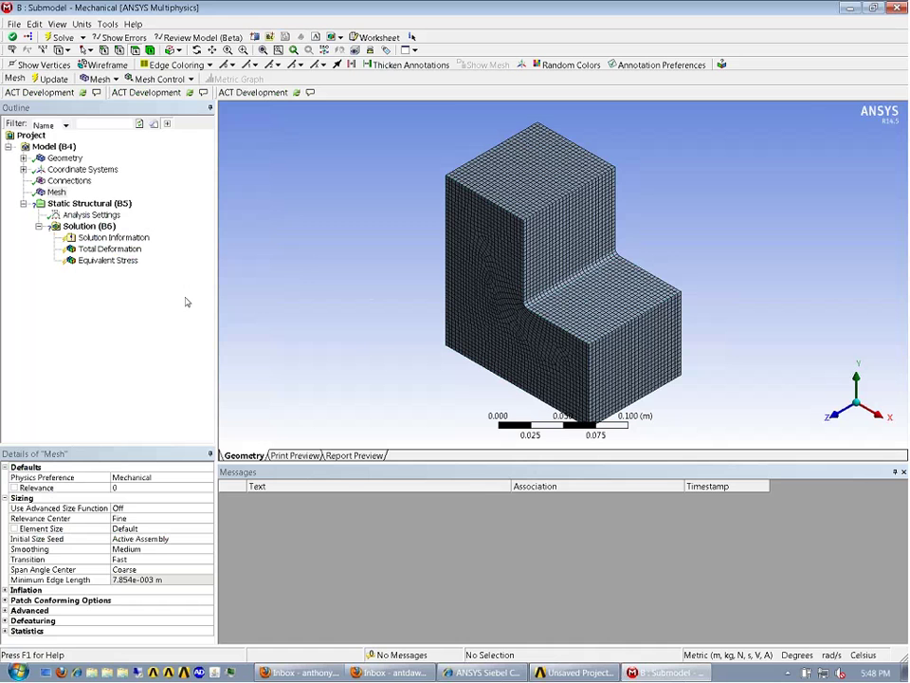
- Switch to Workbench, link the Full system's Solution to the Submodel's Setup, and reopen that setup in Mechanical with the new link
{"action": "left_click", "coordinate": [112, 205]}
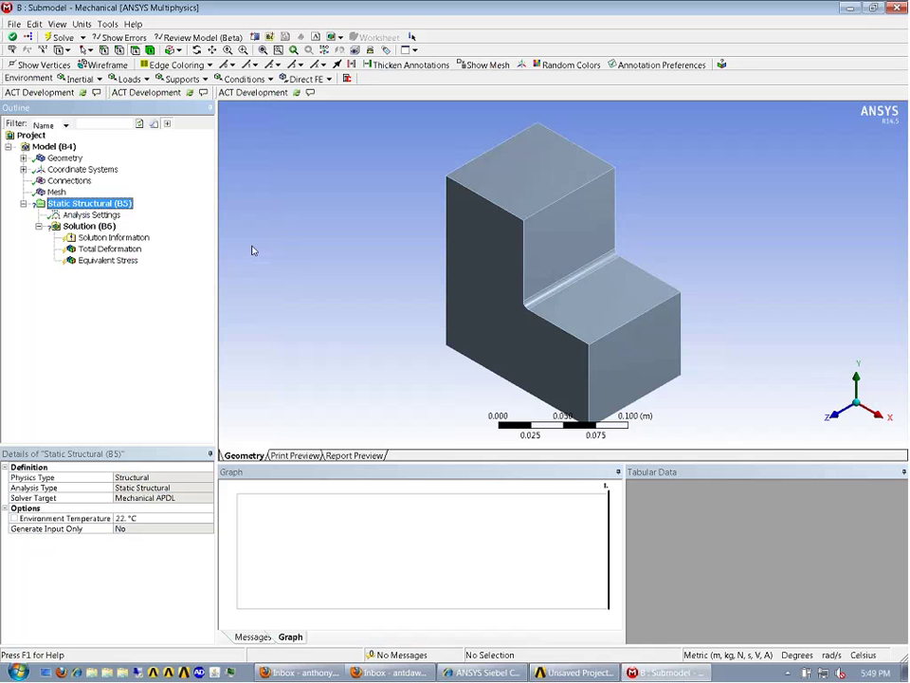
{"action": "left_click", "coordinate": [572, 674]}
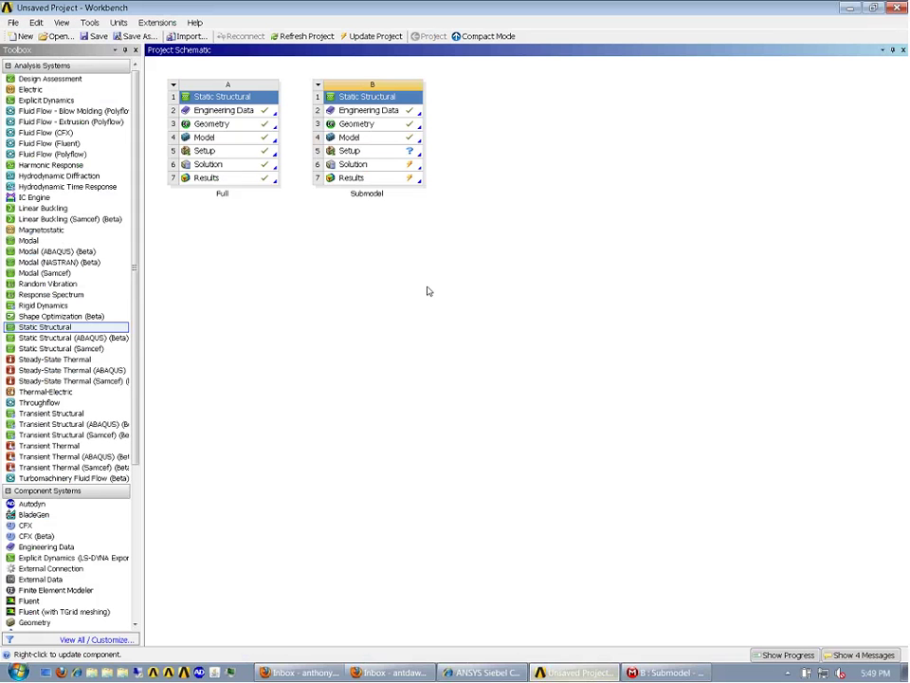
{"action": "left_click_drag", "start_coordinate": [212, 165], "coordinate": [345, 155]}
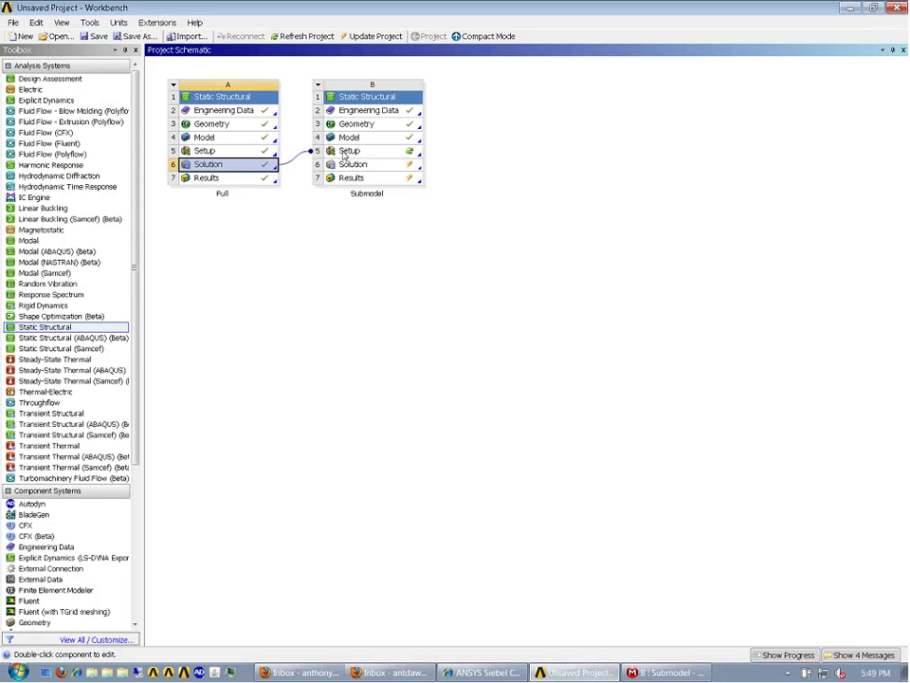
{"action": "left_click", "coordinate": [412, 153]}
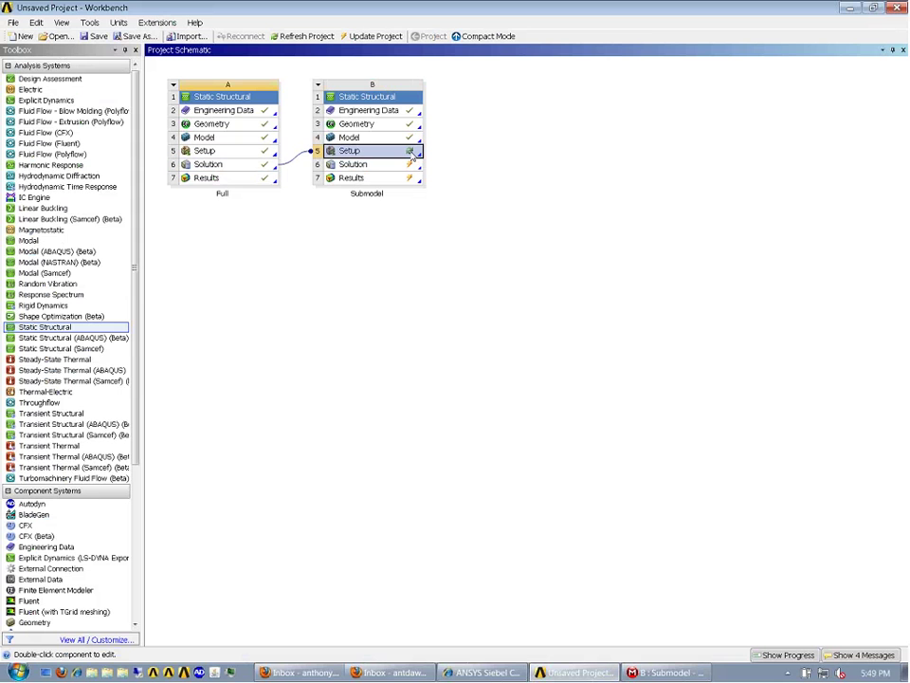
{"action": "double_click", "coordinate": [412, 154]}
{"action": "left_click", "coordinate": [512, 370]}
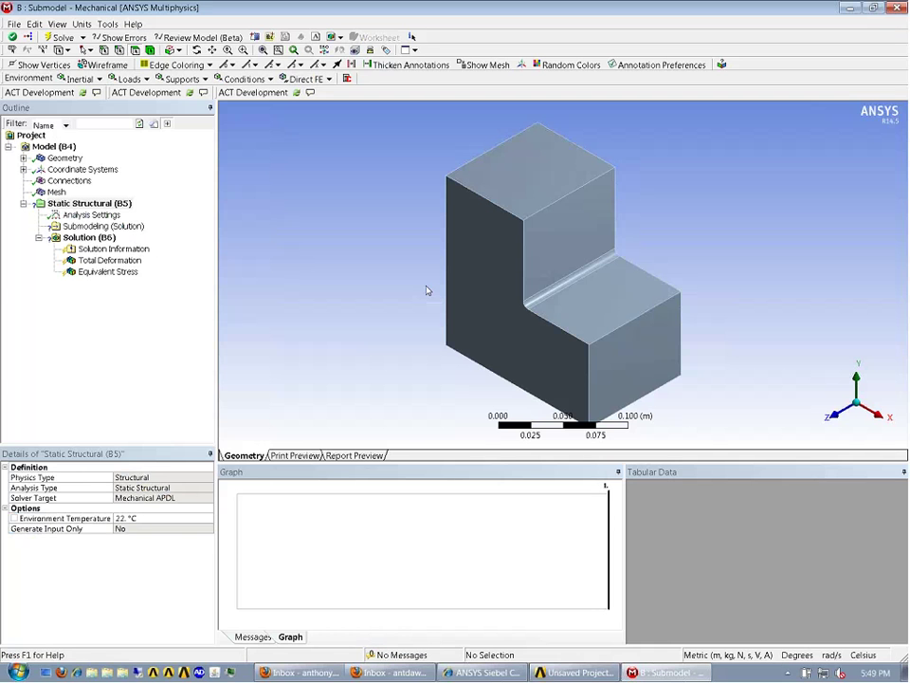
- Insert an imported Displacement under Submodeling (Solution) in the submodel's Static Structural analysis
{"action": "left_click", "coordinate": [98, 227]}
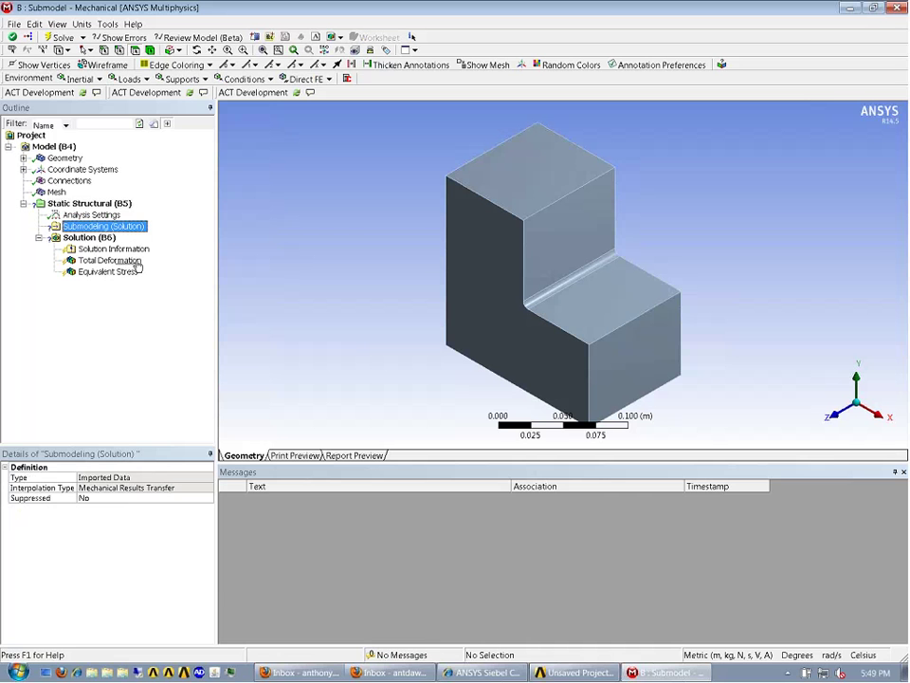
{"action": "right_click", "coordinate": [95, 228]}
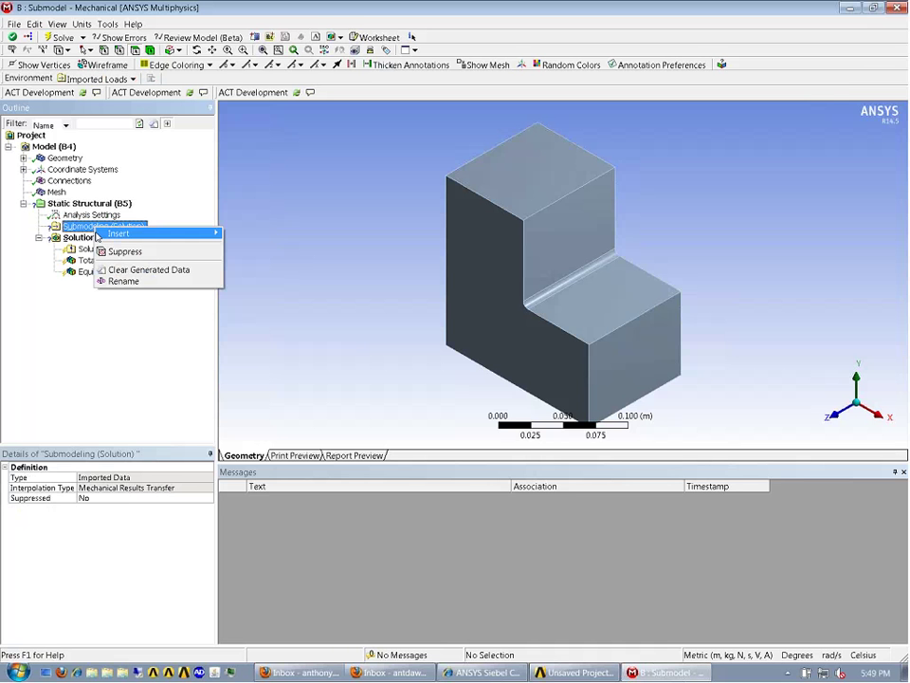
{"action": "mouse_move", "coordinate": [108, 237]}
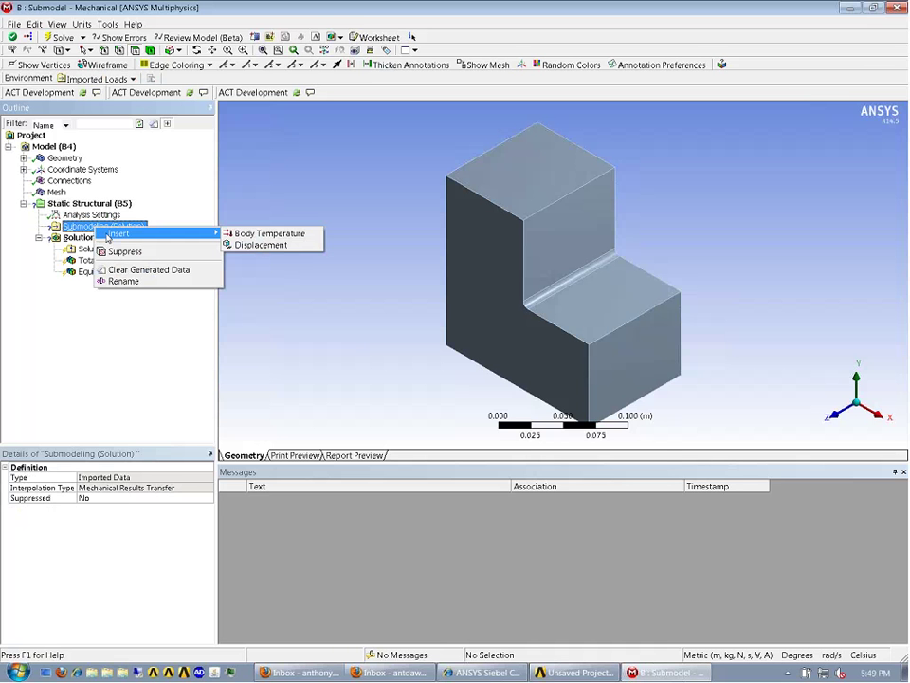
{"action": "left_click", "coordinate": [275, 244]}
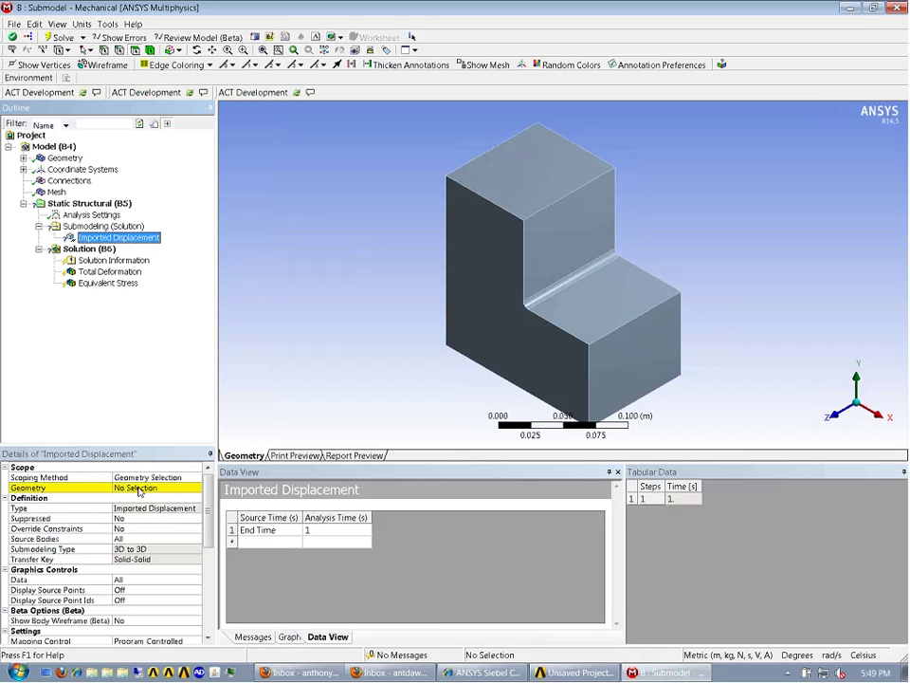
- Scope the Imported Displacement to the four cut-boundary faces of the corner body
{"action": "left_click", "coordinate": [138, 489]}
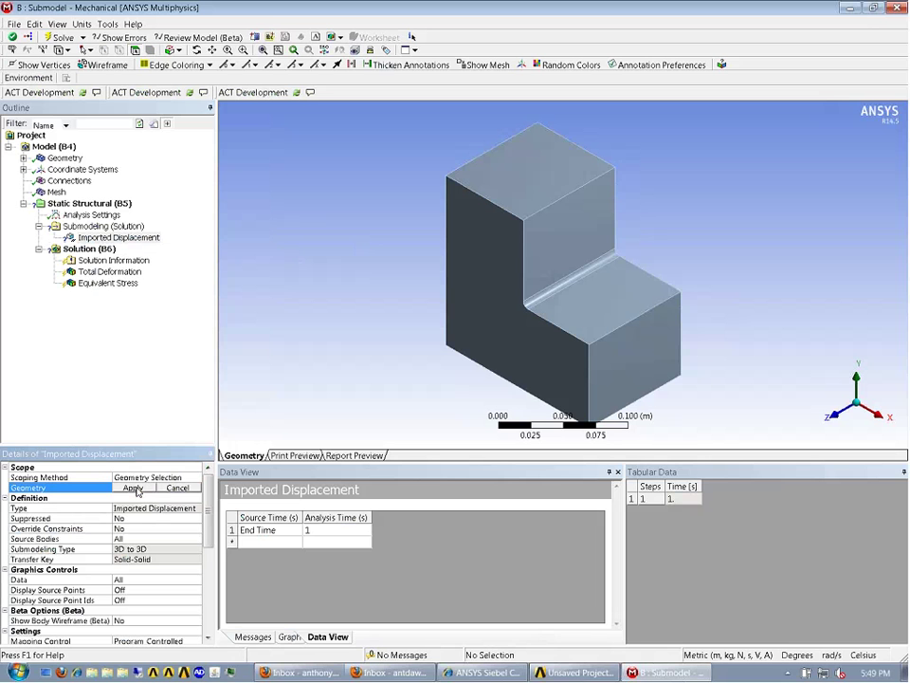
{"action": "left_click", "coordinate": [575, 173]}
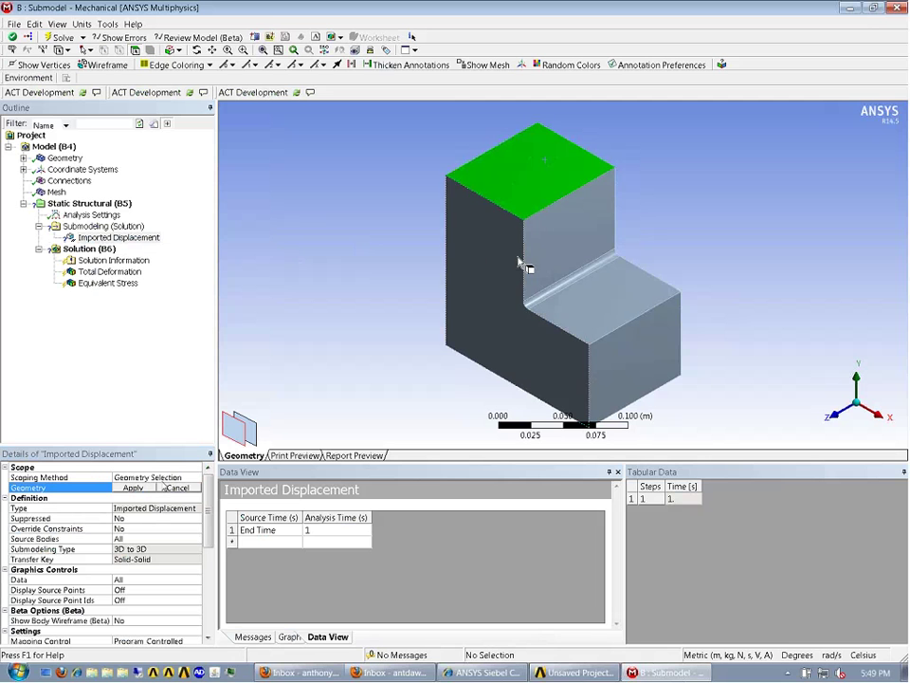
{"action": "middle_click_drag", "start_coordinate": [520, 263], "coordinate": [471, 295]}
{"action": "left_click", "coordinate": [549, 233], "text": "ctrl"}
{"action": "left_click", "coordinate": [472, 294], "text": "ctrl"}
{"action": "left_click", "coordinate": [142, 489]}
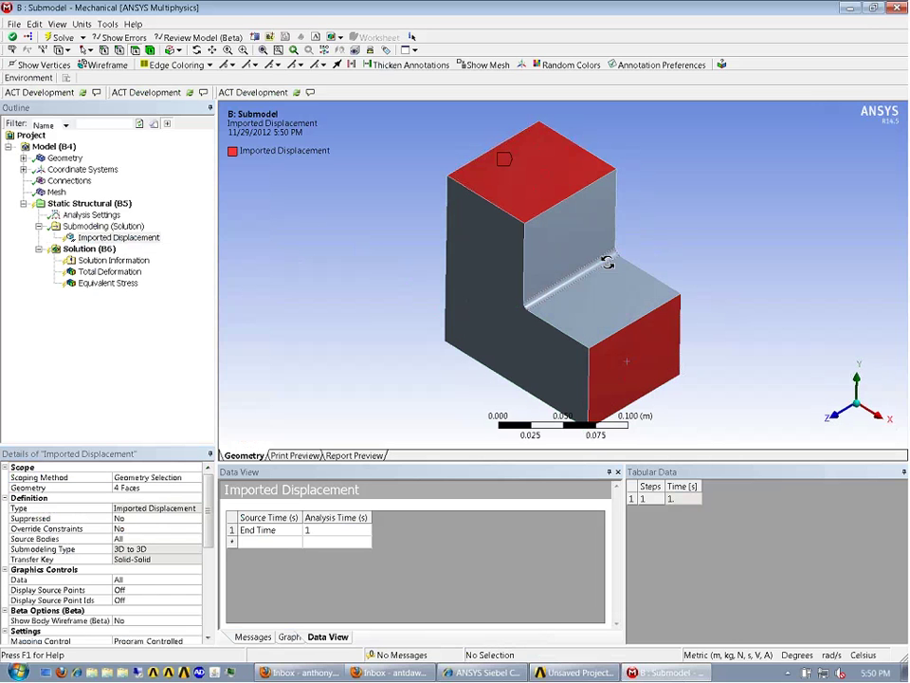
- Import the displacement load onto the cut-boundary faces and inspect its distribution from below and in the isometric view
{"action": "right_click", "coordinate": [124, 237]}
{"action": "left_click", "coordinate": [152, 351]}
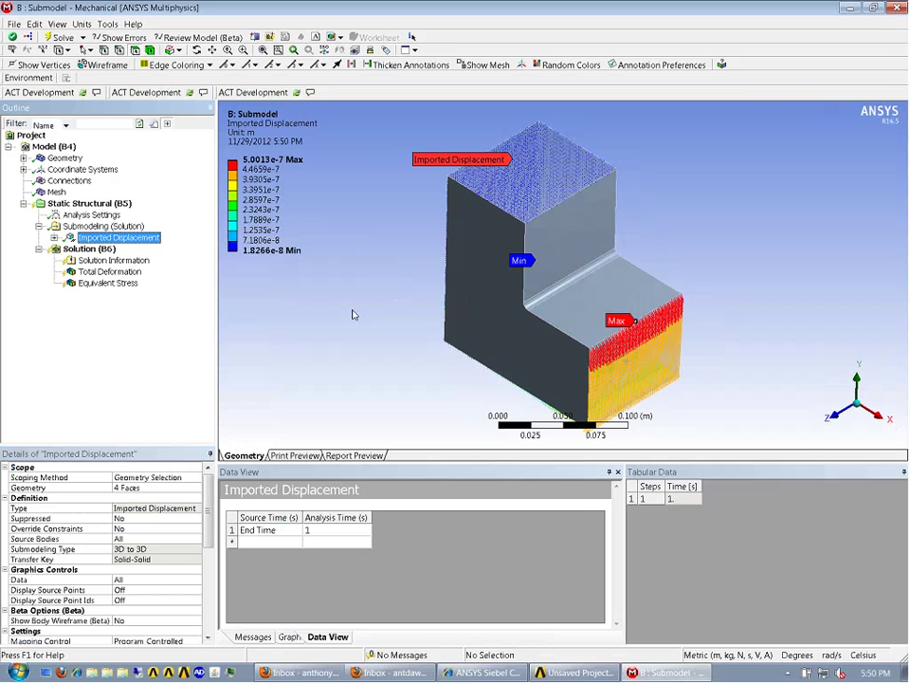
{"action": "middle_click_drag", "start_coordinate": [465, 339], "coordinate": [538, 268]}
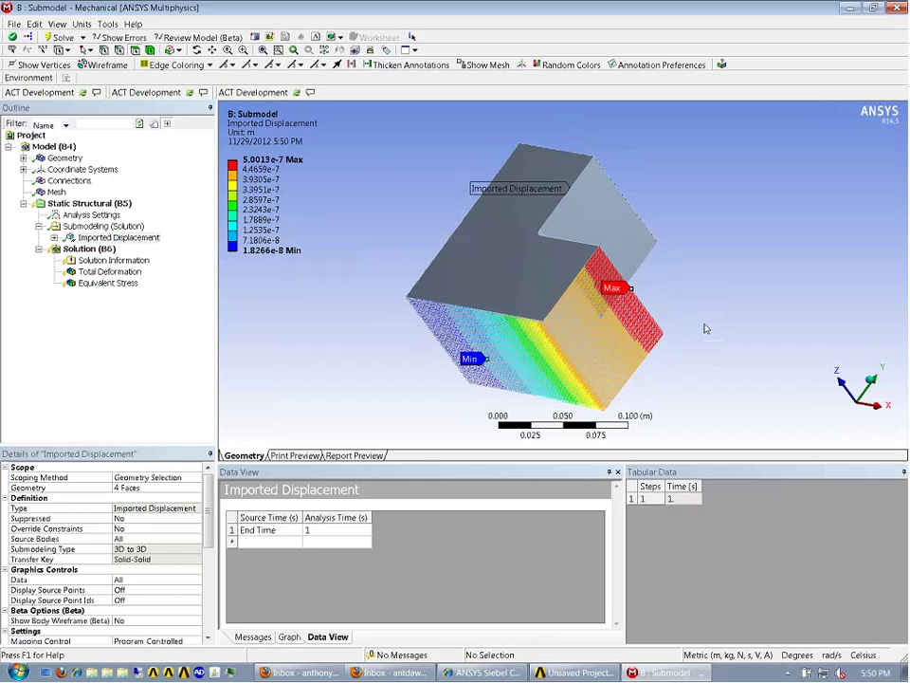
{"action": "left_click", "coordinate": [866, 377]}
{"action": "left_click", "coordinate": [838, 385]}
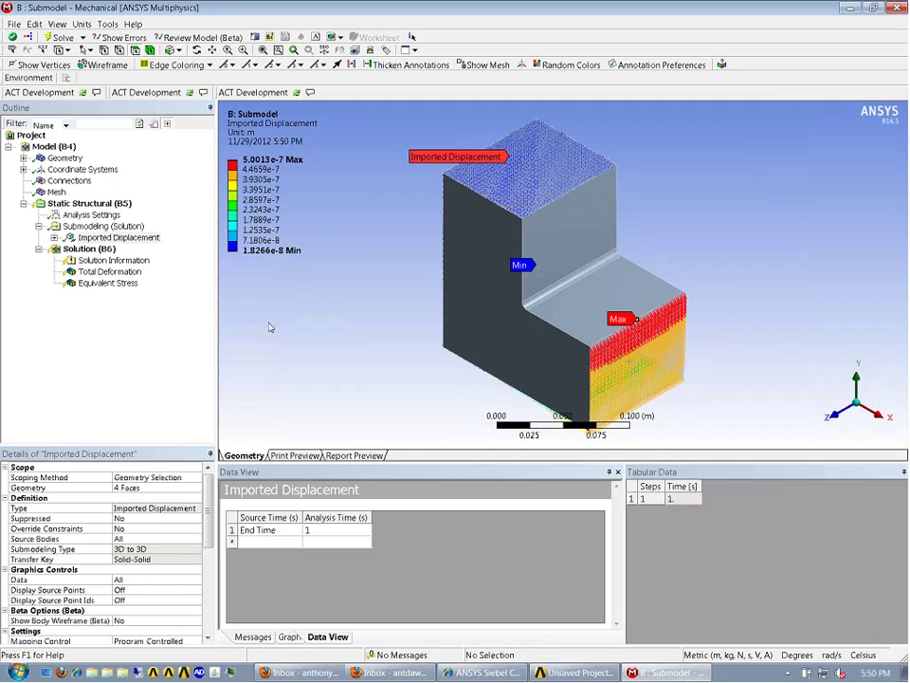
- Solve the submodel's Static Structural analysis
{"action": "left_click", "coordinate": [56, 191]}
{"action": "left_click", "coordinate": [91, 251]}
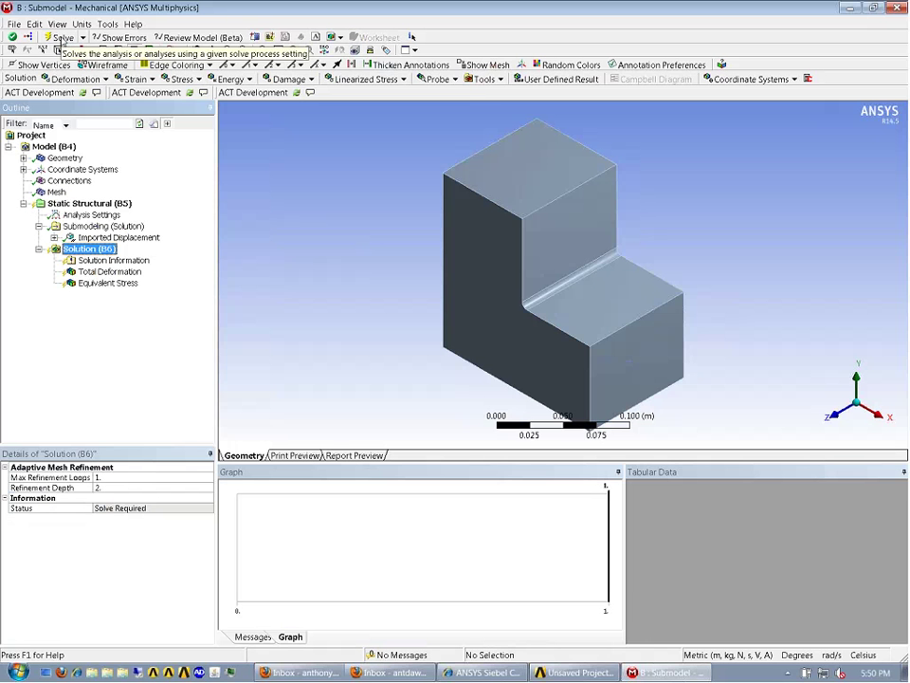
{"action": "left_click", "coordinate": [61, 38]}
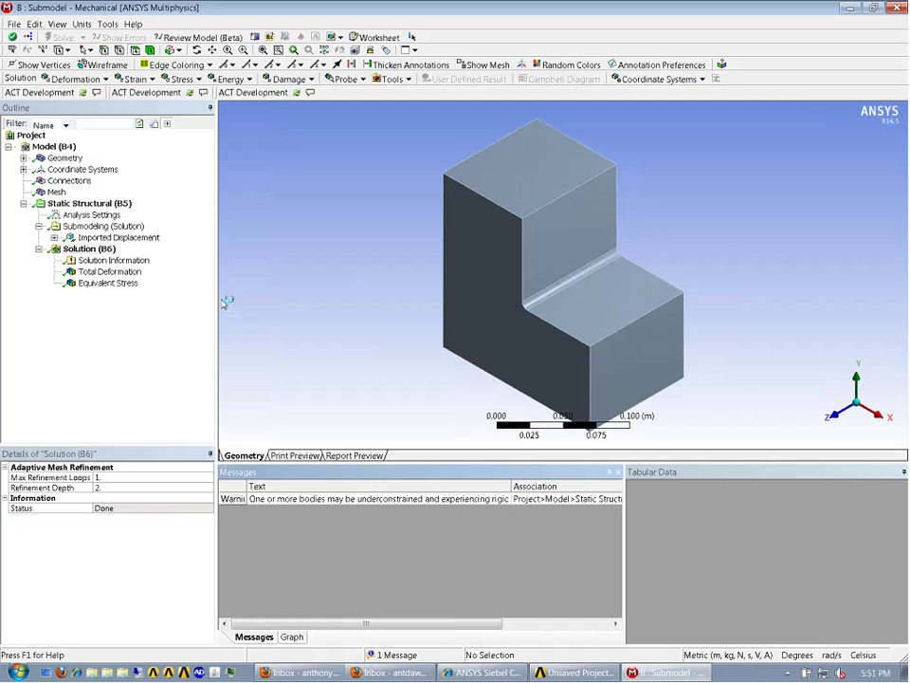
- Display the submodel's Equivalent Stress result and examine the stress distribution along the inner fillet up close
{"action": "left_click", "coordinate": [105, 283]}
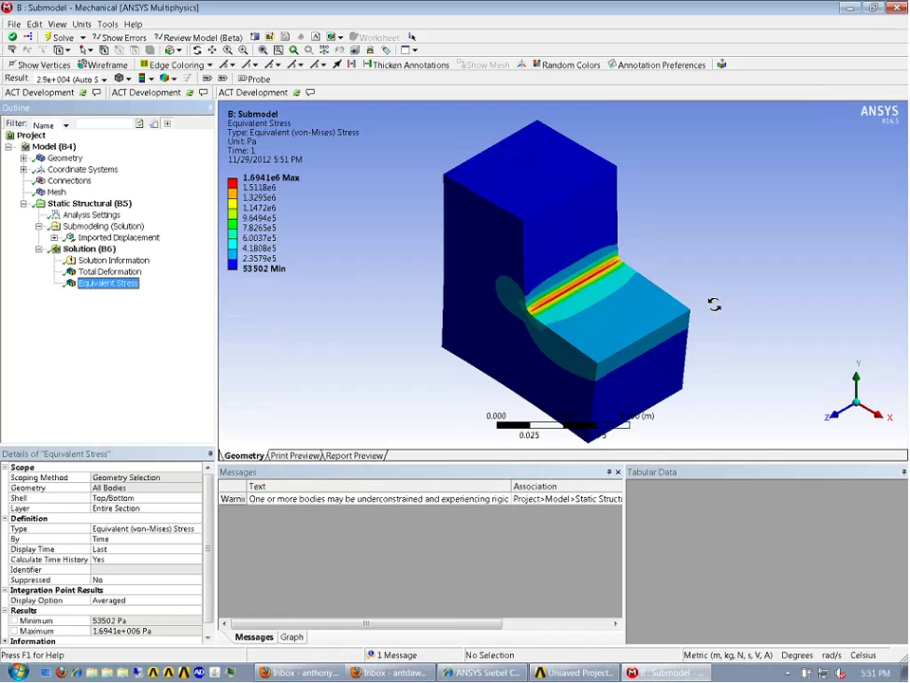
{"action": "right_click_drag", "start_coordinate": [527, 278], "coordinate": [605, 338]}
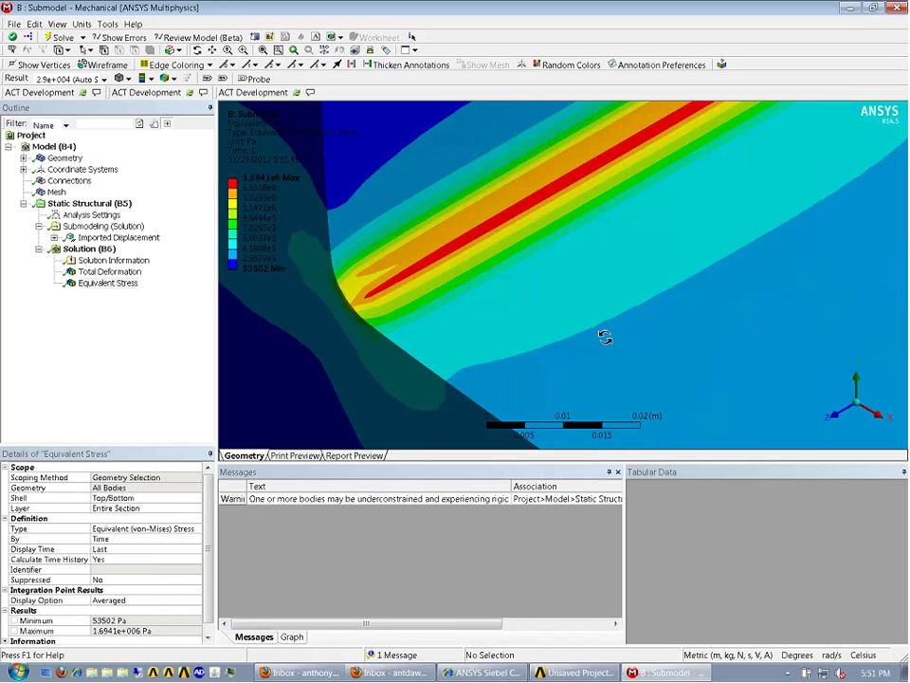
{"action": "left_click_drag", "start_coordinate": [605, 337], "coordinate": [586, 241]}
{"action": "scroll", "coordinate": [586, 240], "scroll_direction": "down", "scroll_amount": 8}
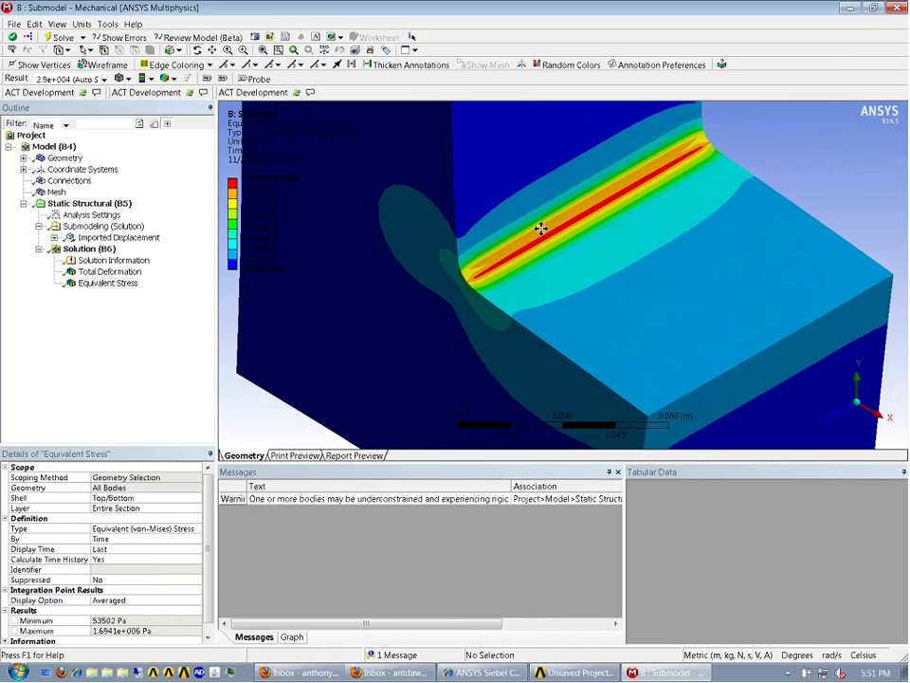
{"action": "left_click_drag", "start_coordinate": [518, 265], "coordinate": [512, 270]}
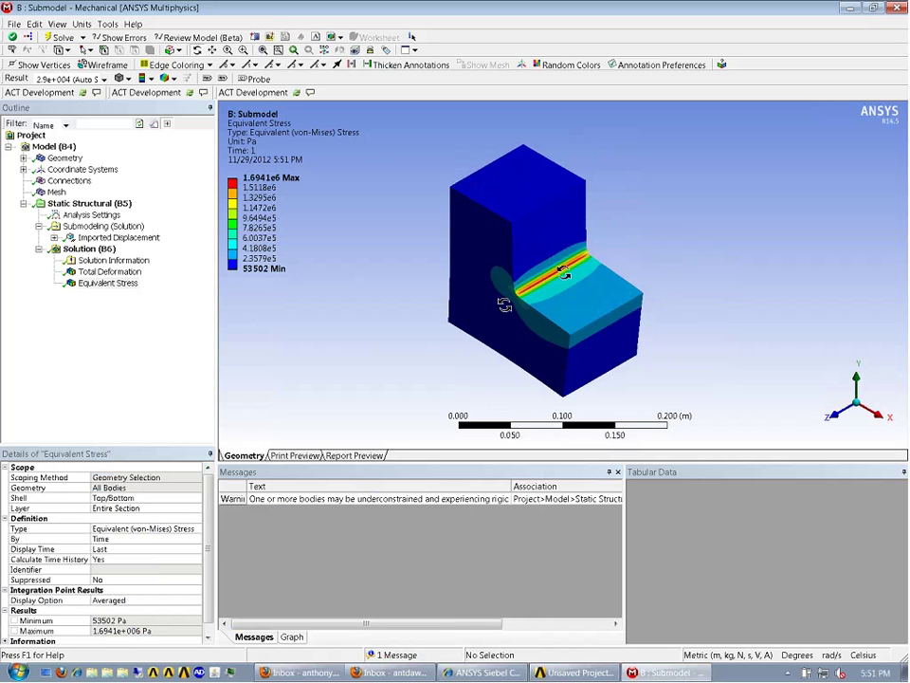
{"action": "left_click", "coordinate": [122, 286]}
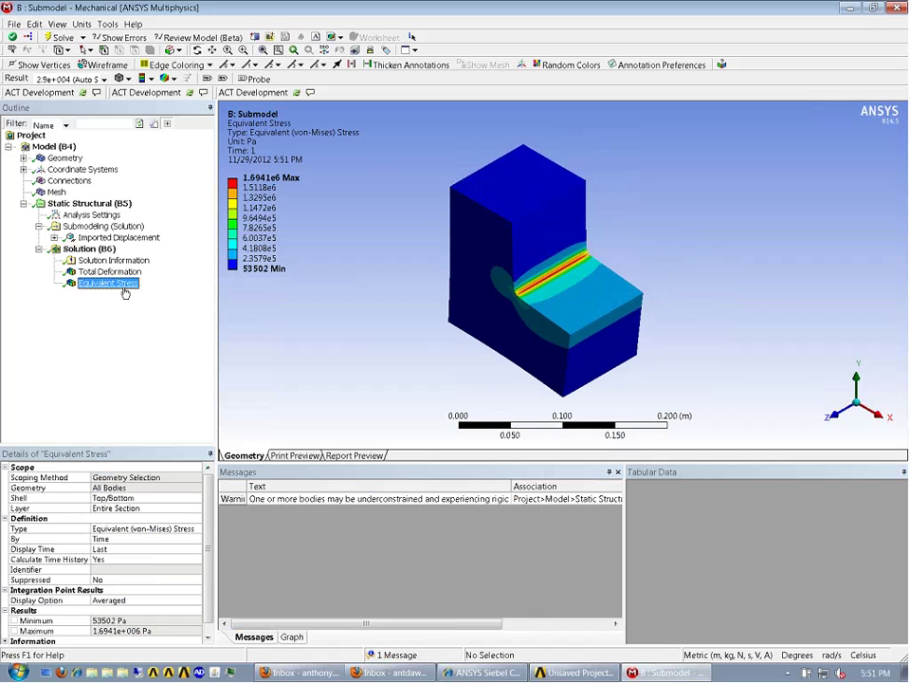
{"action": "right_click", "coordinate": [123, 288]}
{"action": "mouse_move", "coordinate": [145, 298]}
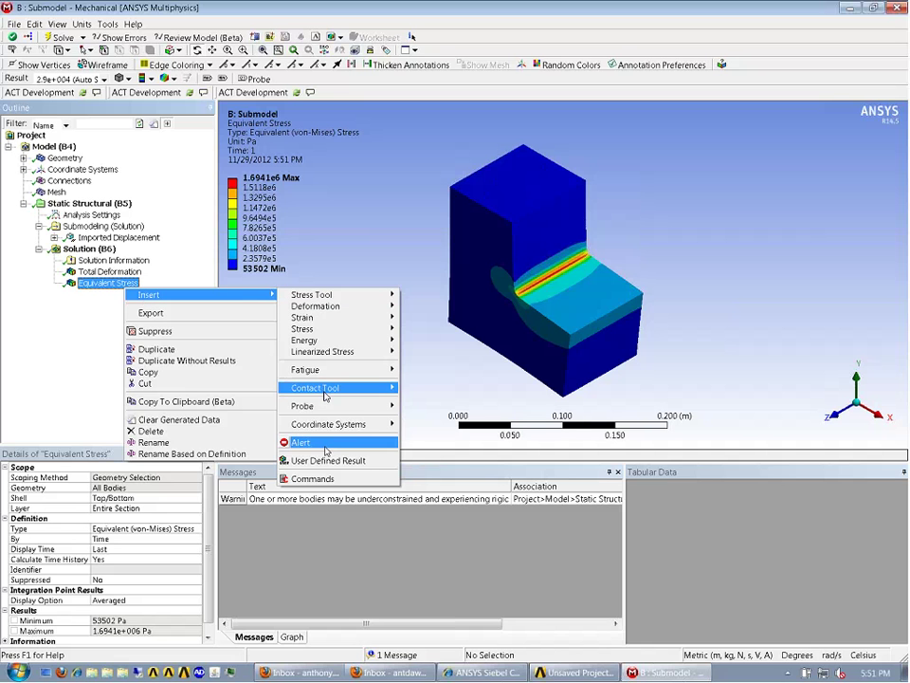
{"action": "left_click", "coordinate": [94, 374]}
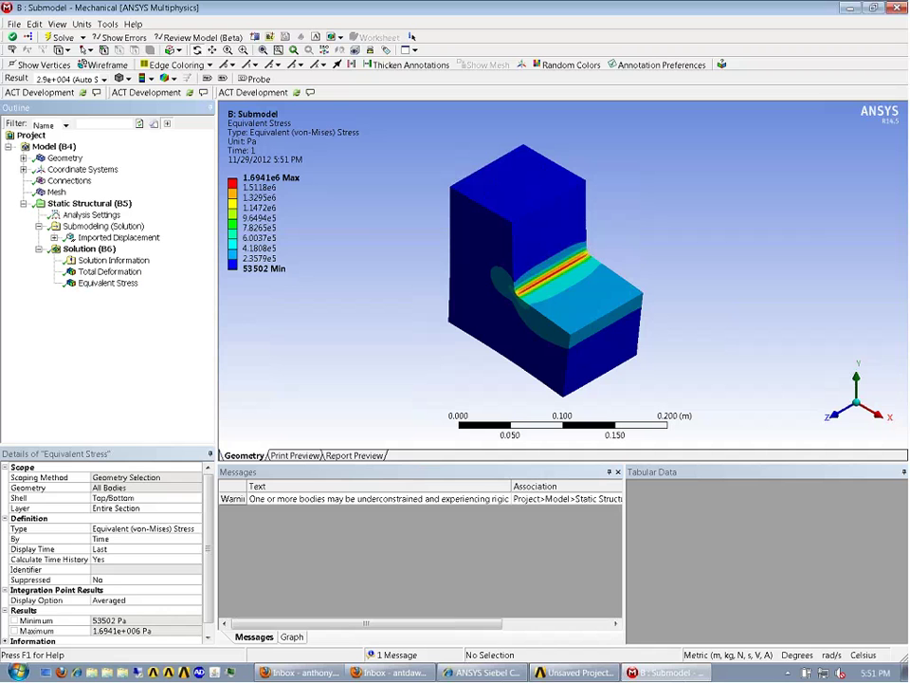
- Review the submodel's Imported Displacement and Equivalent Stress plots against its generated mesh
{"action": "left_click", "coordinate": [114, 237]}
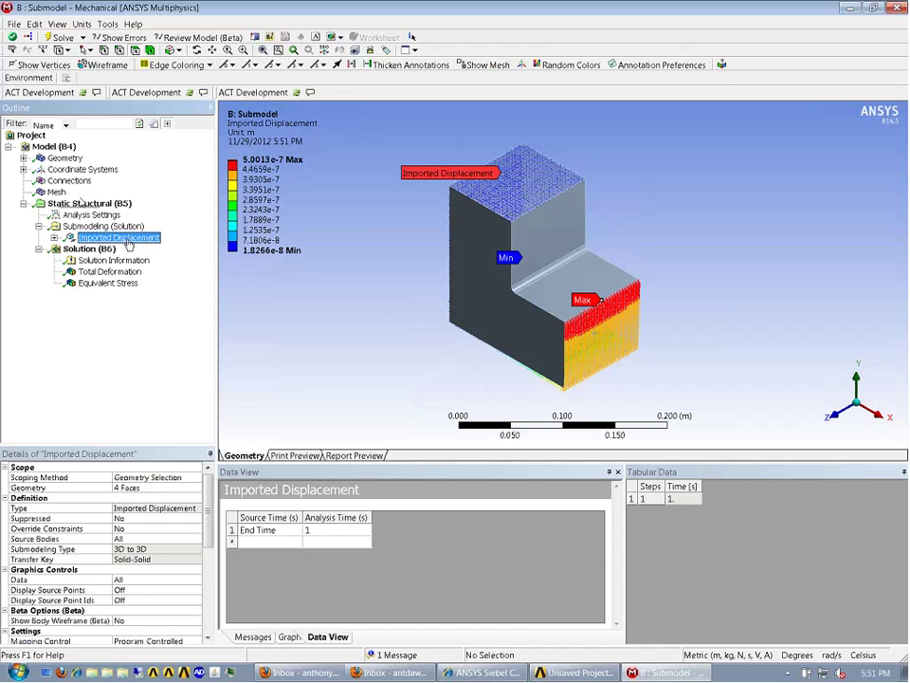
{"action": "left_click", "coordinate": [108, 283]}
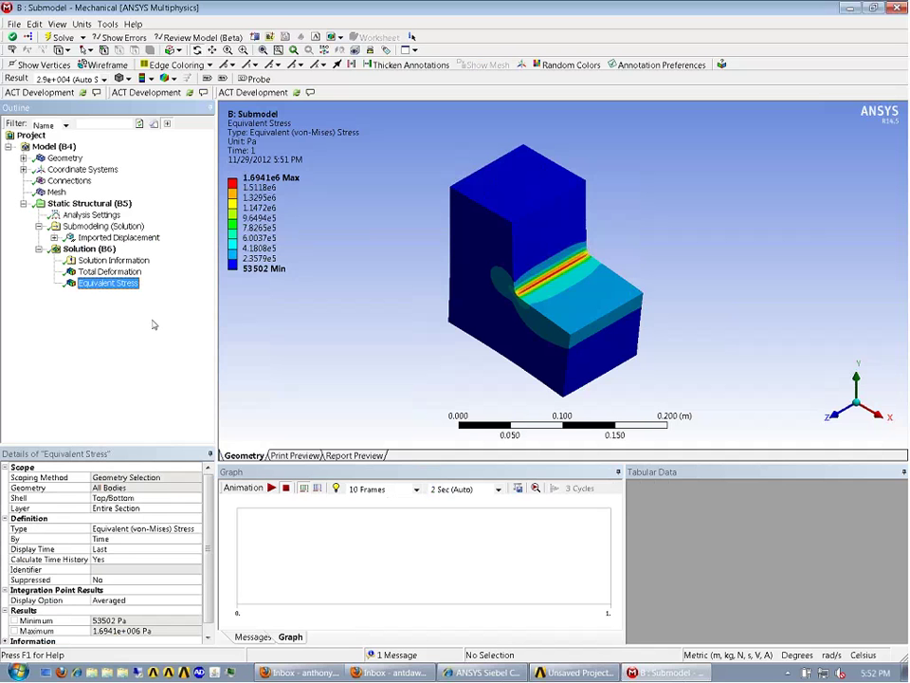
{"action": "left_click", "coordinate": [58, 191]}
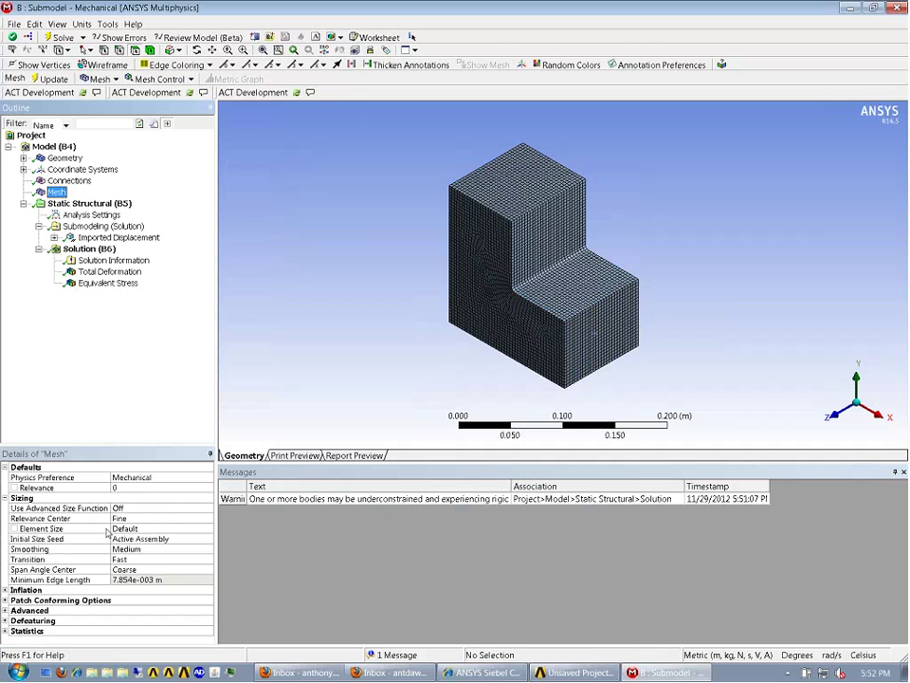
- Parameterize the mesh Relevance as an input and the Equivalent Stress result's Maximum as an output
{"action": "left_click", "coordinate": [15, 487]}
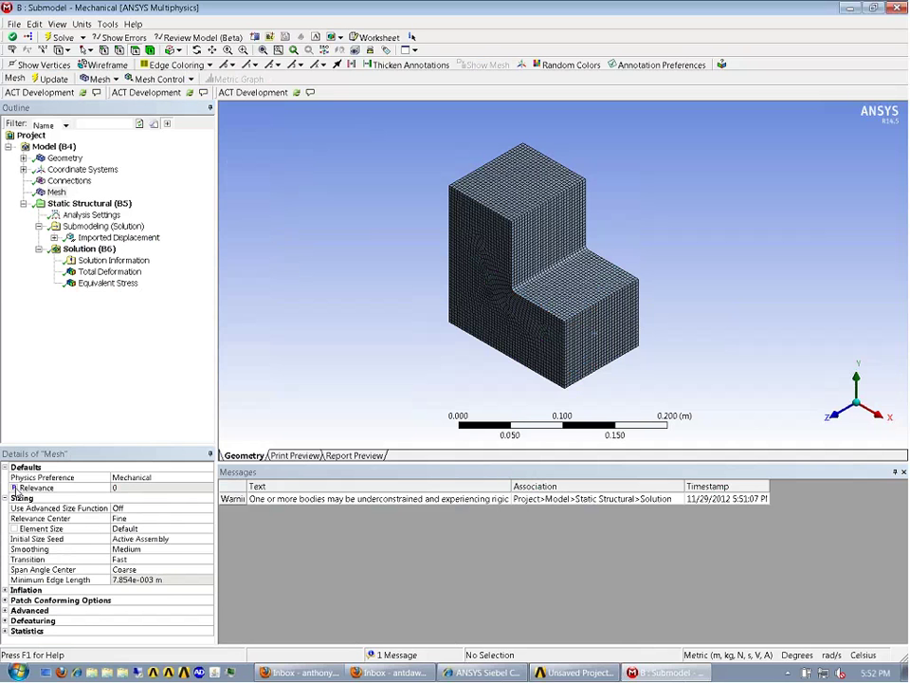
{"action": "left_click", "coordinate": [108, 283]}
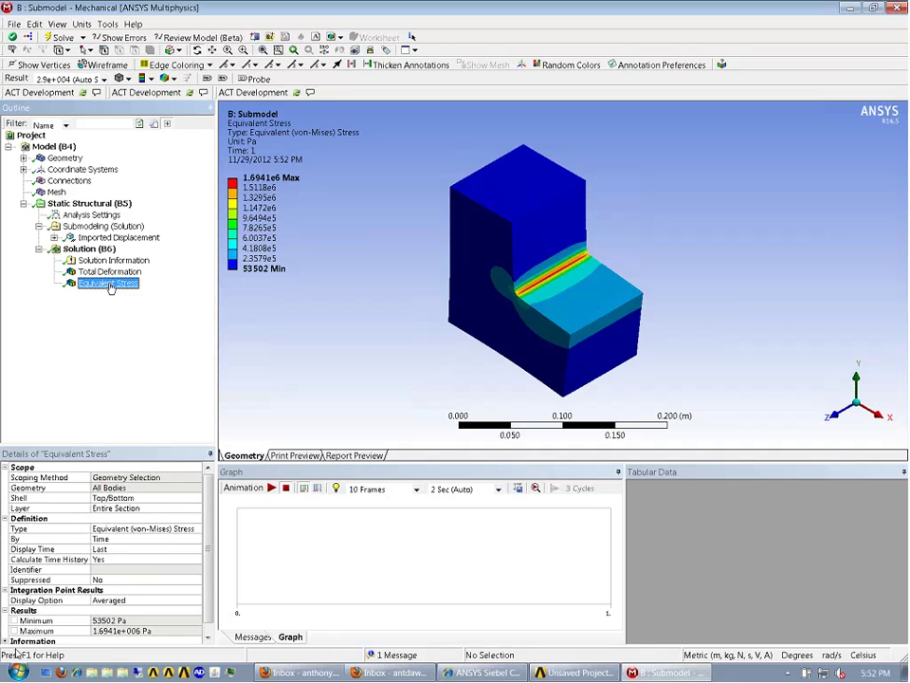
{"action": "scroll", "coordinate": [142, 623], "scroll_direction": "down", "scroll_amount": 1}
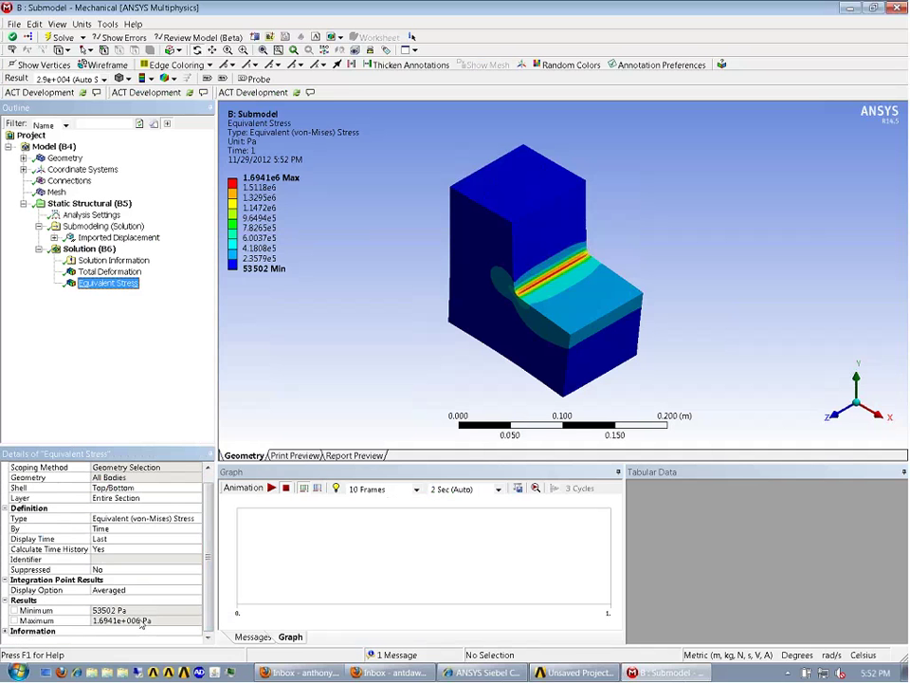
{"action": "left_click", "coordinate": [37, 621]}
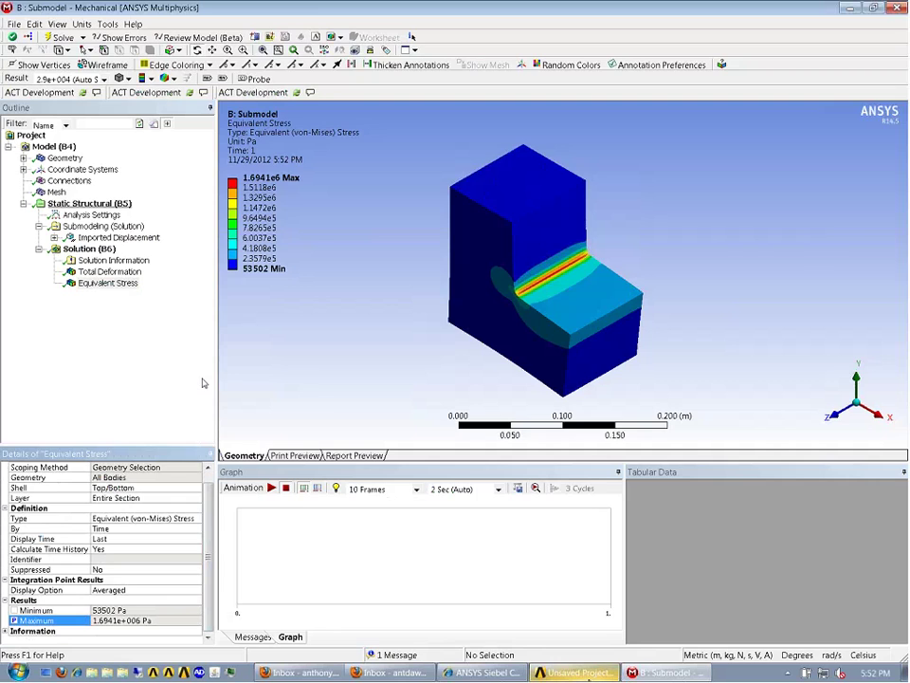
- In Workbench's Parameter Set, add four design points with mesh relevance 25, 50, 75 and 100, and return to the project schematic
{"action": "key", "text": "alt+Tab"}
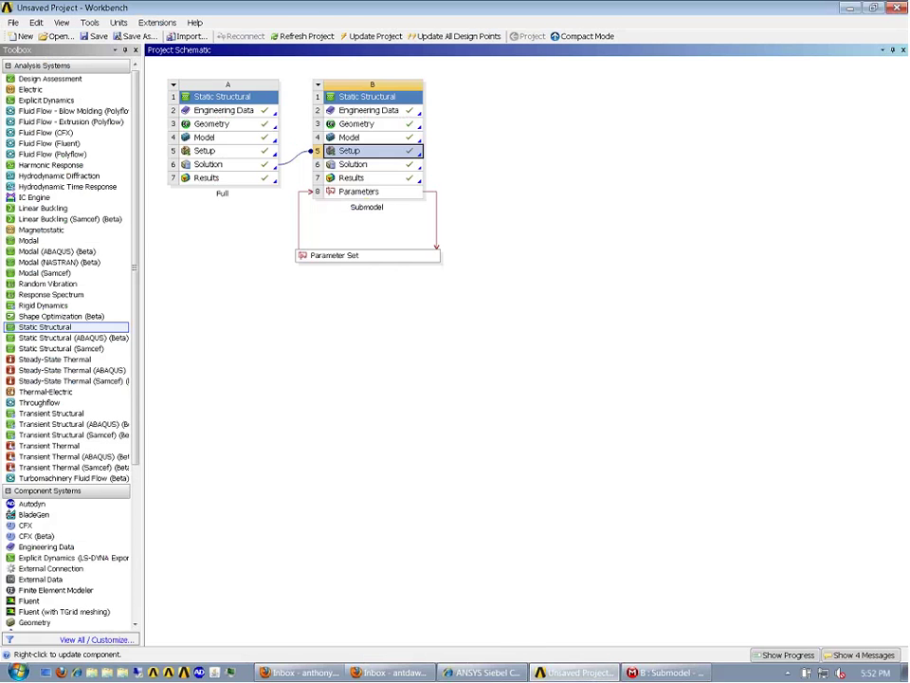
{"action": "double_click", "coordinate": [334, 255]}
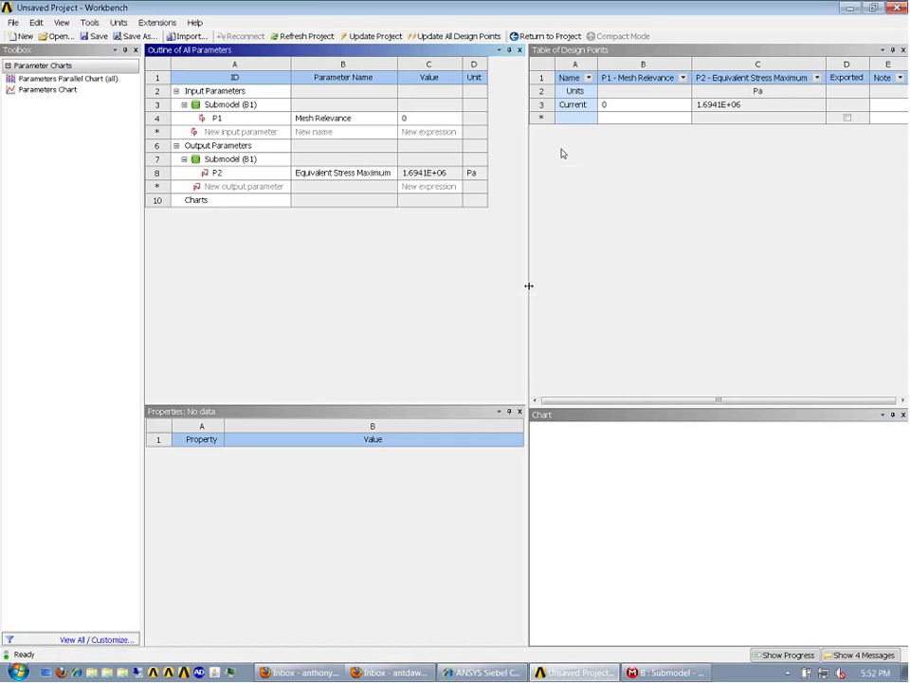
{"action": "left_click", "coordinate": [618, 119]}
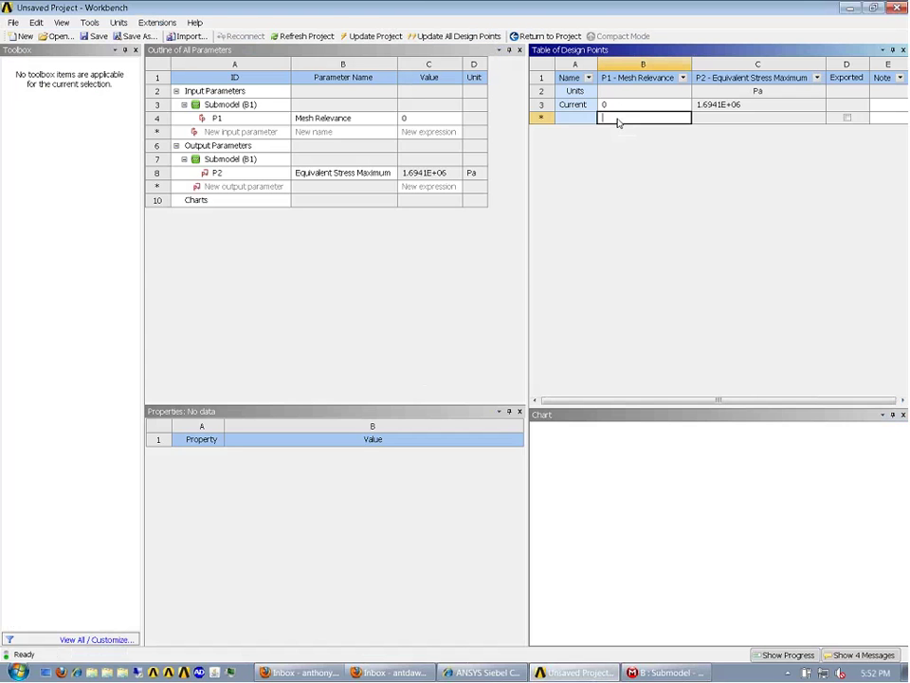
{"action": "type", "text": "25"}
{"action": "key", "text": "Return"}
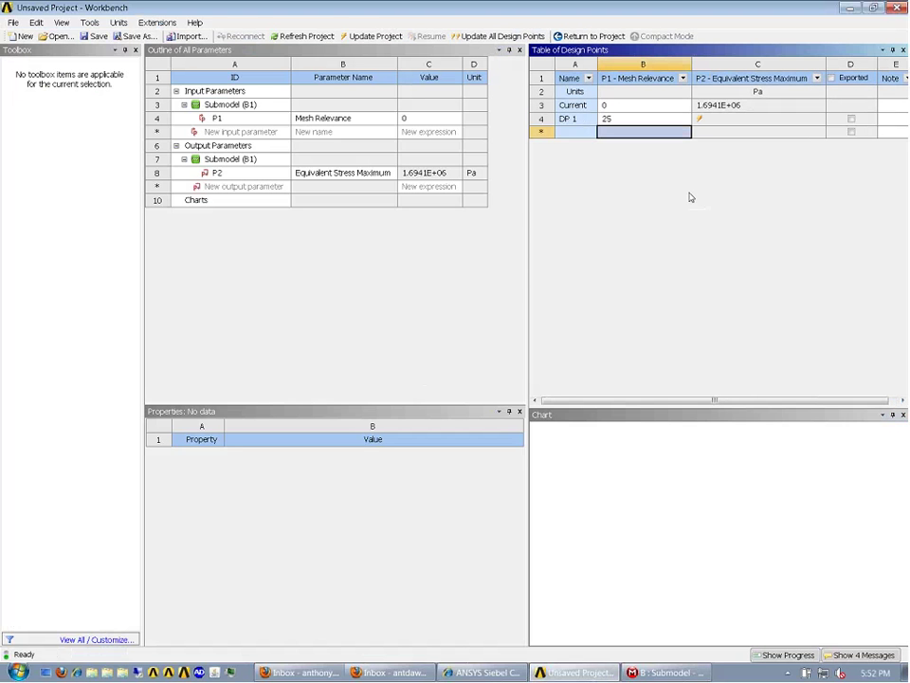
{"action": "type", "text": "50"}
{"action": "key", "text": "Return"}
{"action": "type", "text": "75"}
{"action": "key", "text": "Return"}
{"action": "type", "text": "1"}
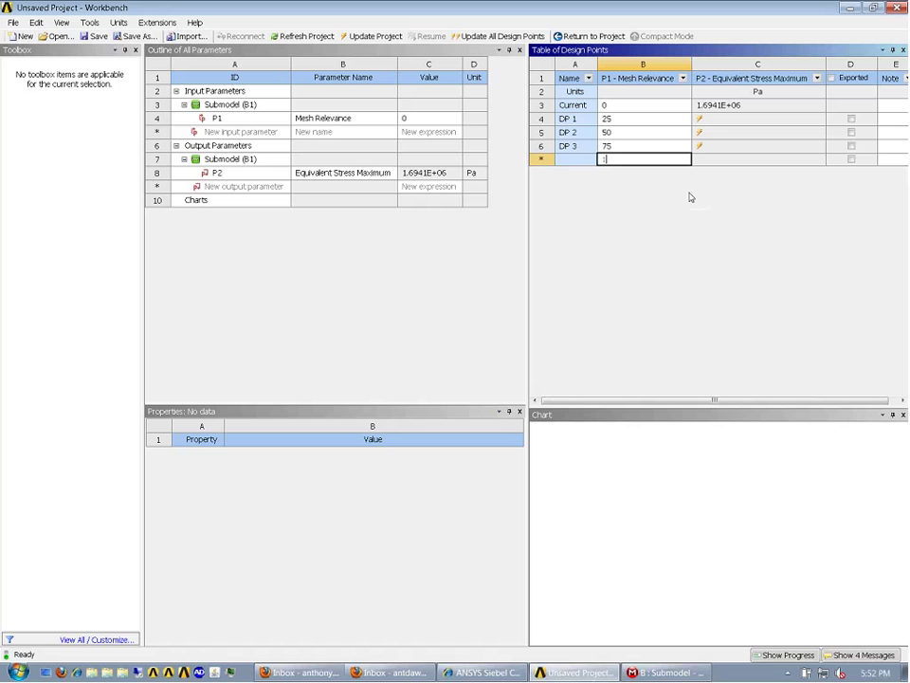
{"action": "type", "text": "00"}
{"action": "key", "text": "Return"}
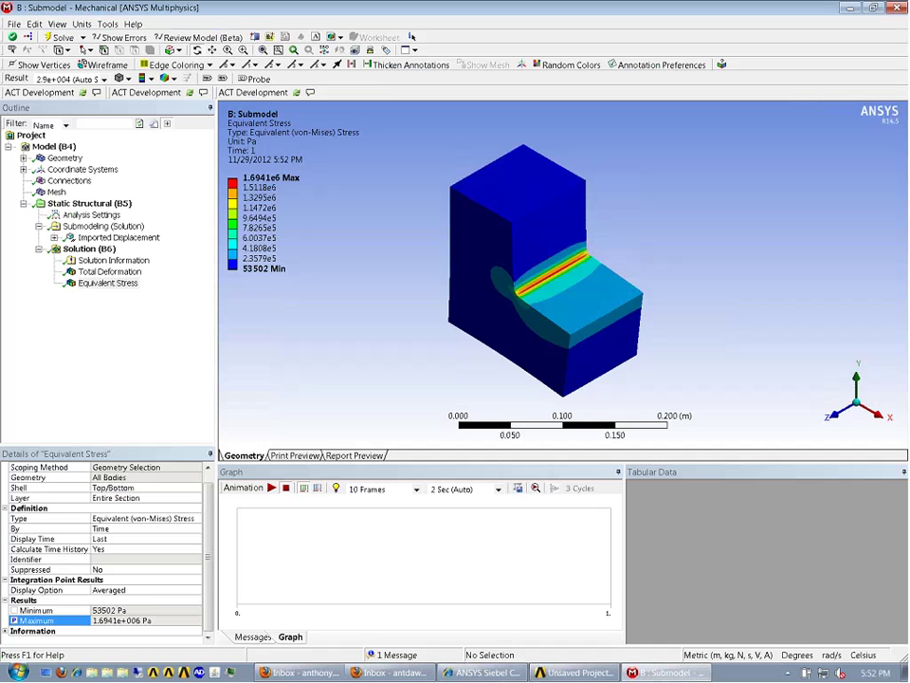
{"action": "key", "text": "alt+Tab"}
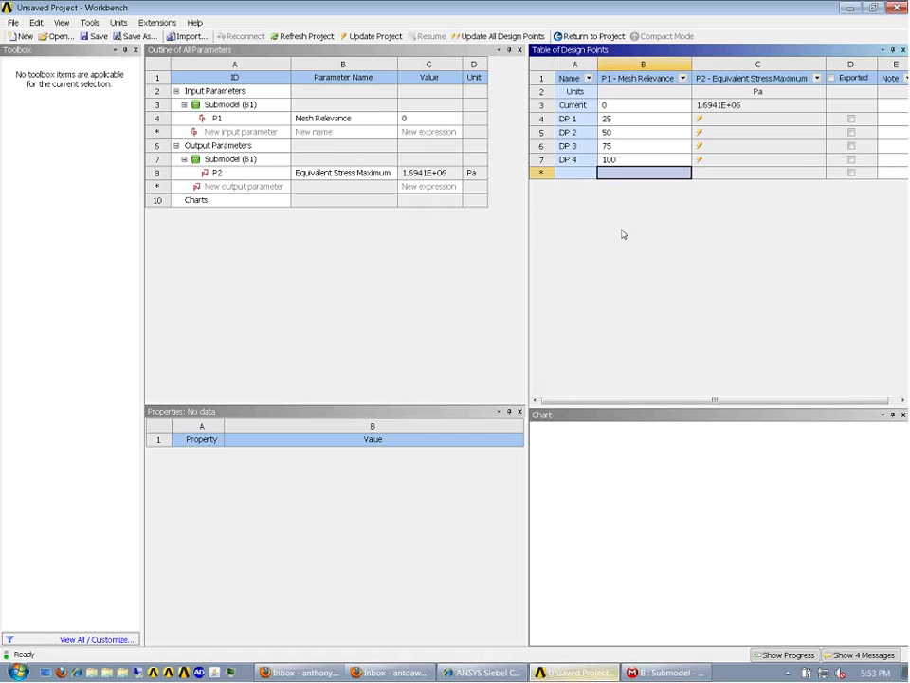
{"action": "left_click", "coordinate": [589, 36]}
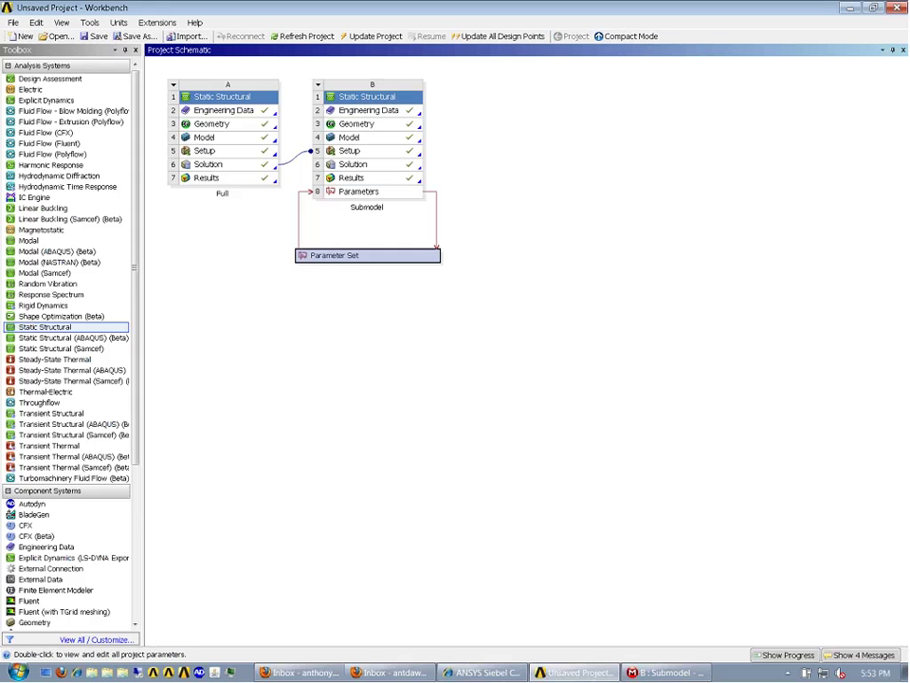